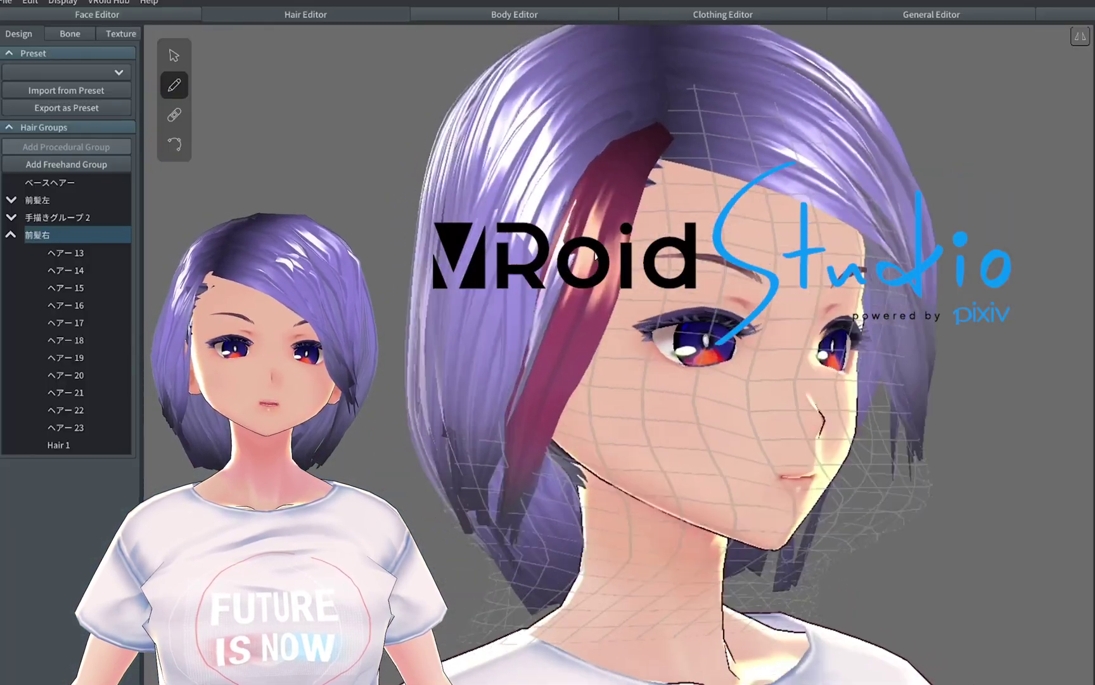
Step: Redraw the tip of the red hair strand, then orbit the head toward a profile view
right_click_drag(595, 256, 640, 189)
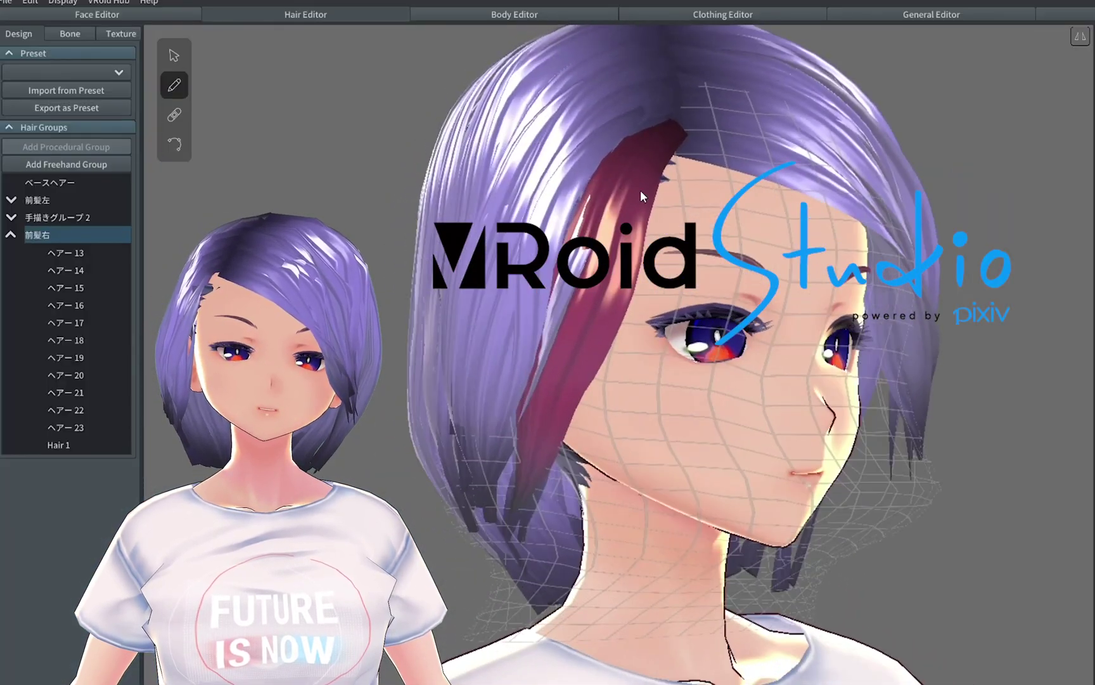
mouse_move(681, 153)
left_mouse_down()
mouse_move(621, 318)
mouse_move(574, 373)
mouse_move(556, 493)
left_mouse_up()
right_click_drag(872, 377, 941, 328)
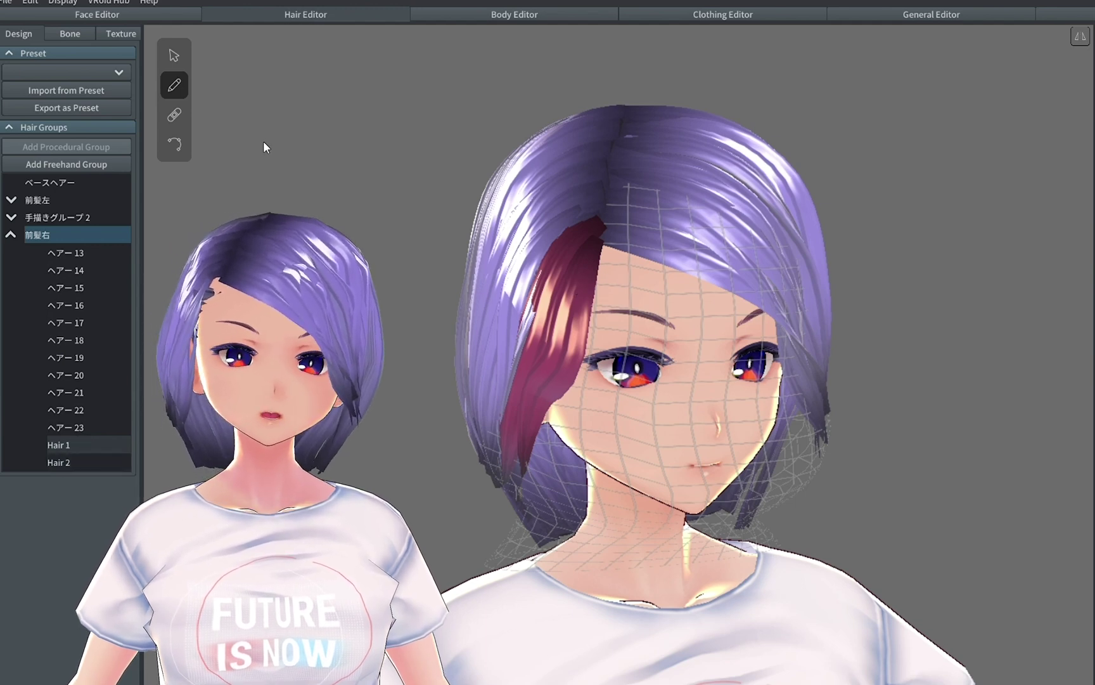
Step: Switch to the Select tool and try selecting the Hair 1 and Hair 2 strands
key("v")
left_click(569, 266)
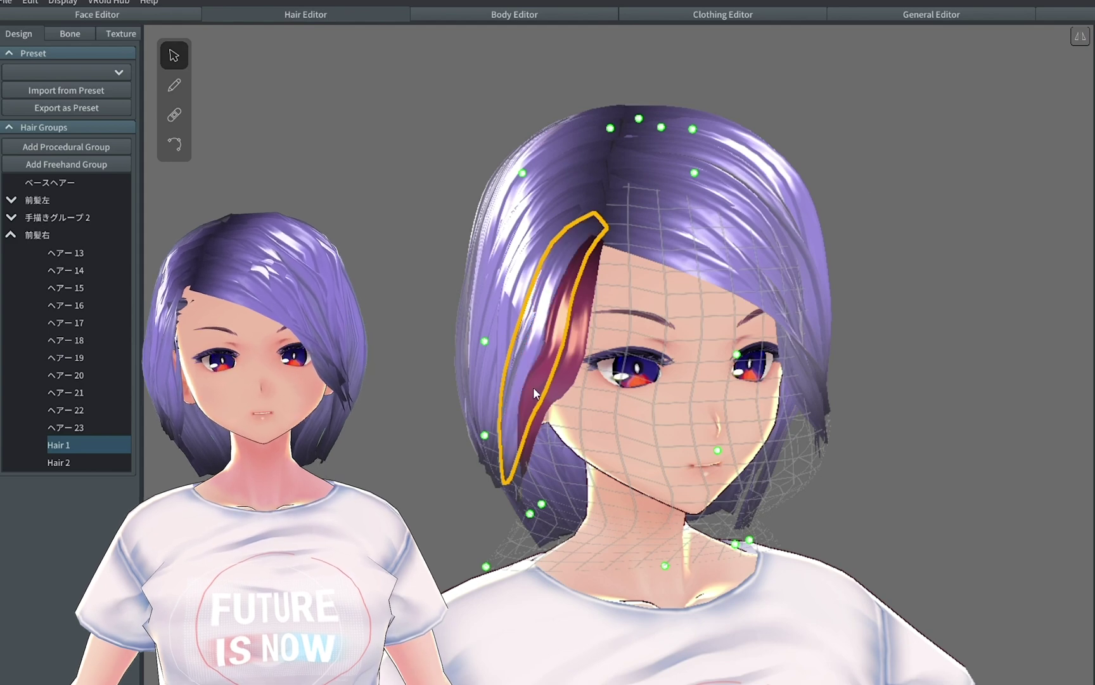
left_click(579, 371)
right_click_drag(990, 291, 802, 328)
left_click(957, 320)
scroll(802, 328, "up", 3)
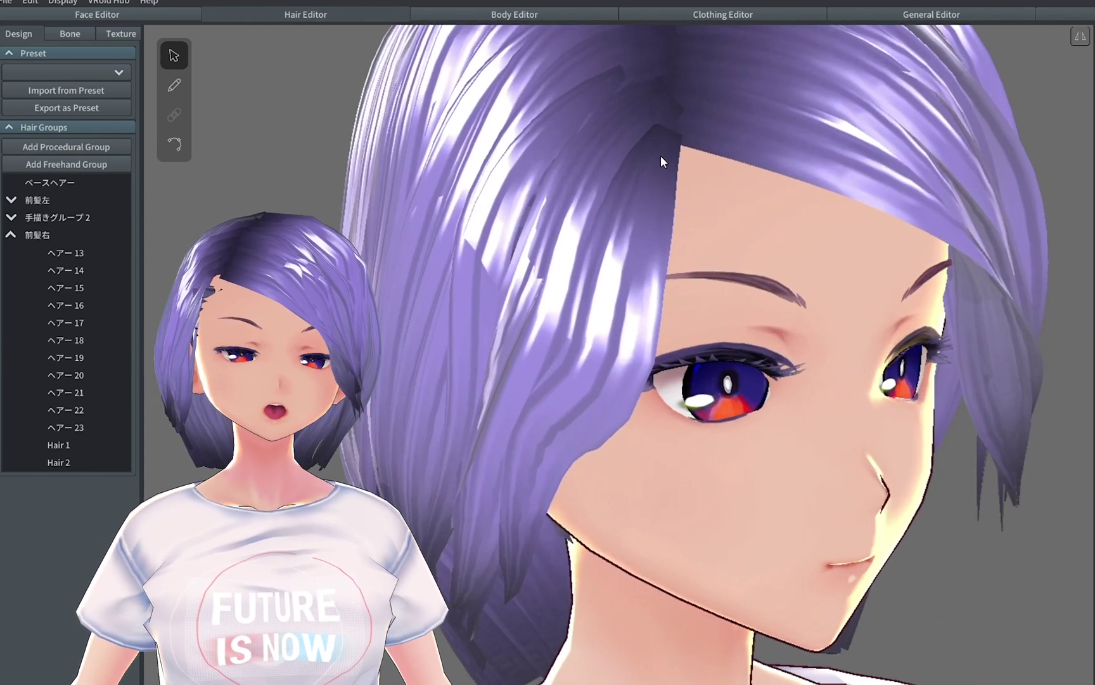
Step: Select Hair 1 in the 前髪右 group and delete it
left_click(660, 155)
left_click(639, 96)
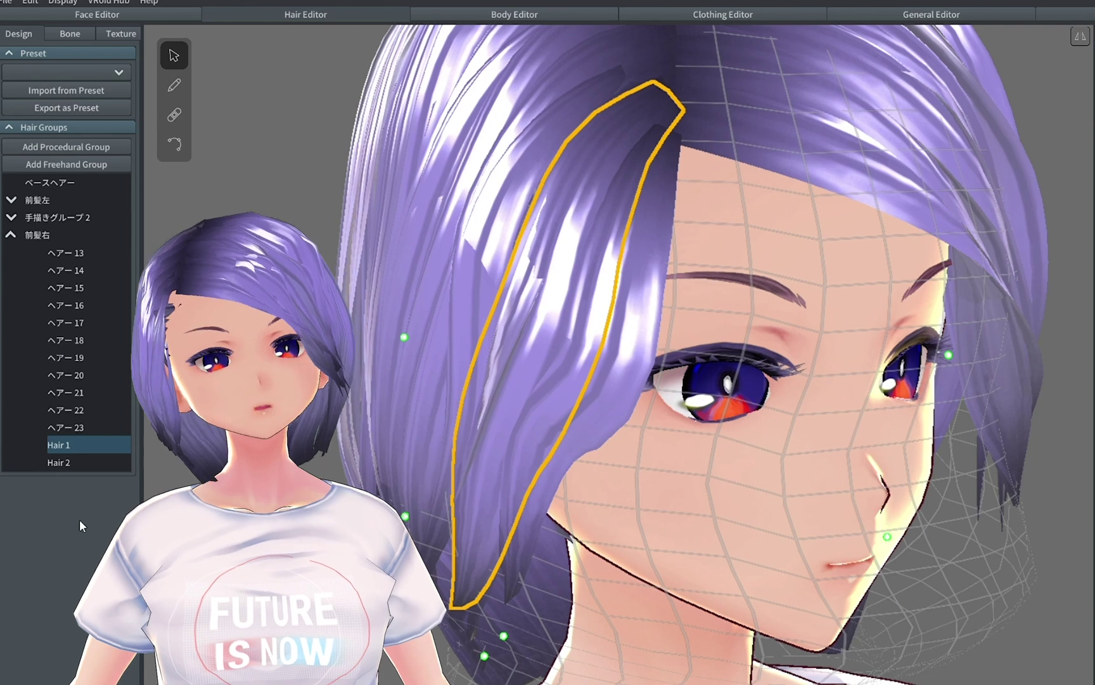
right_click(71, 444)
left_click(135, 444)
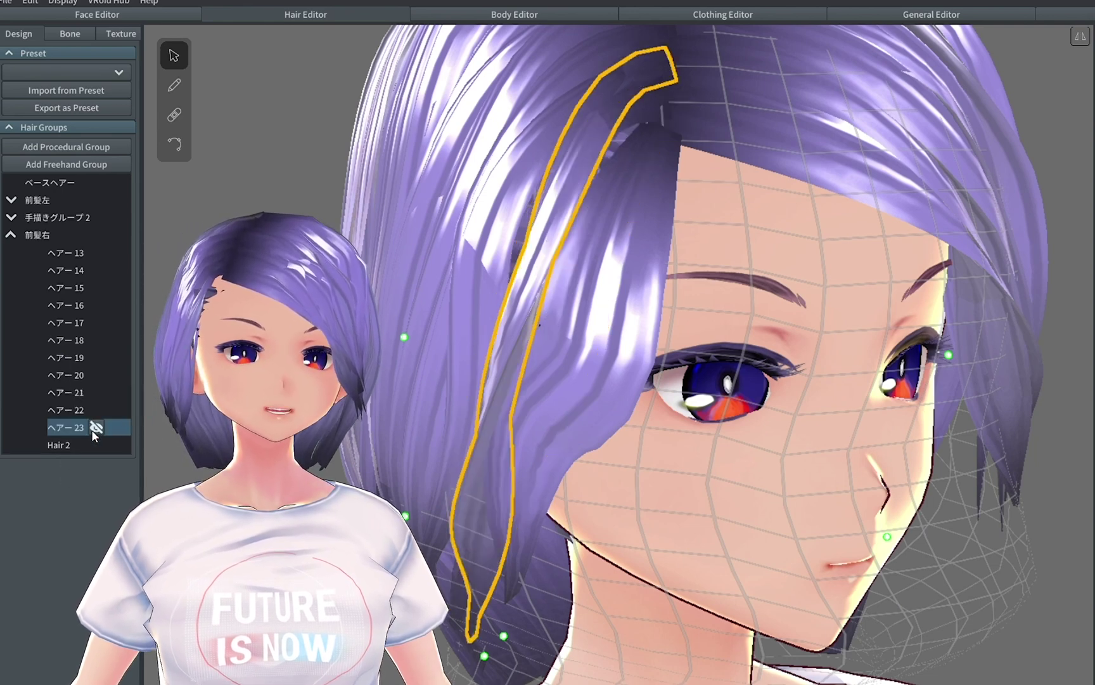
left_click(665, 178)
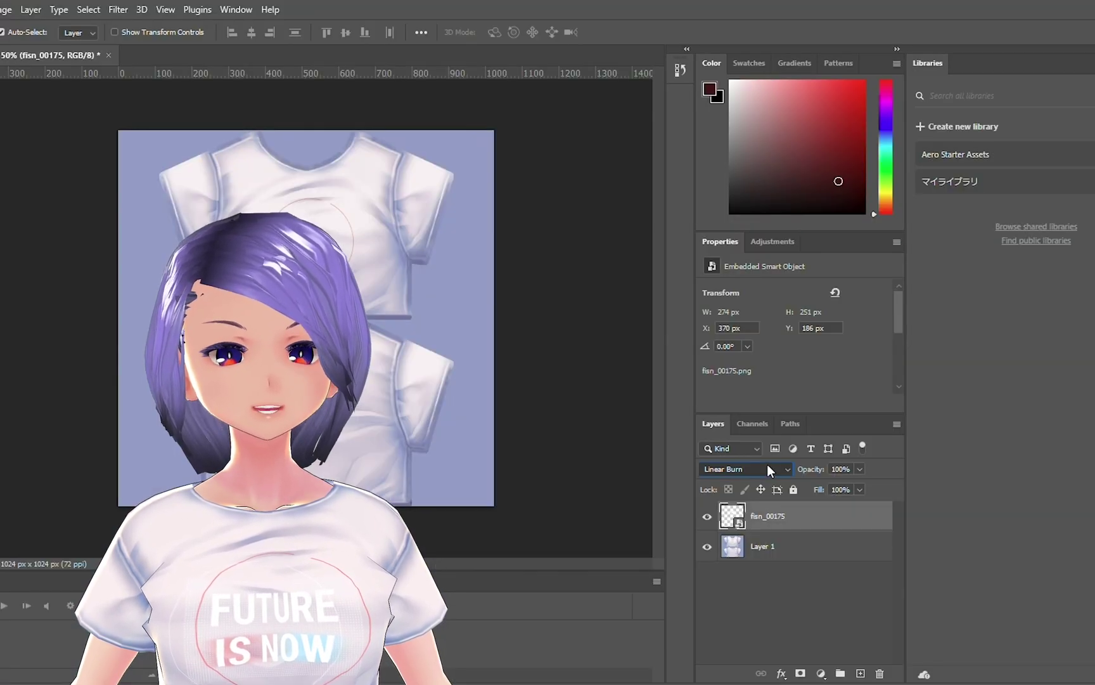
Step: Select the fisn_00175 logo layer in the Layers panel
scroll(767, 466, "up", 2)
scroll(766, 454, "down", 1)
scroll(763, 459, "up", 1)
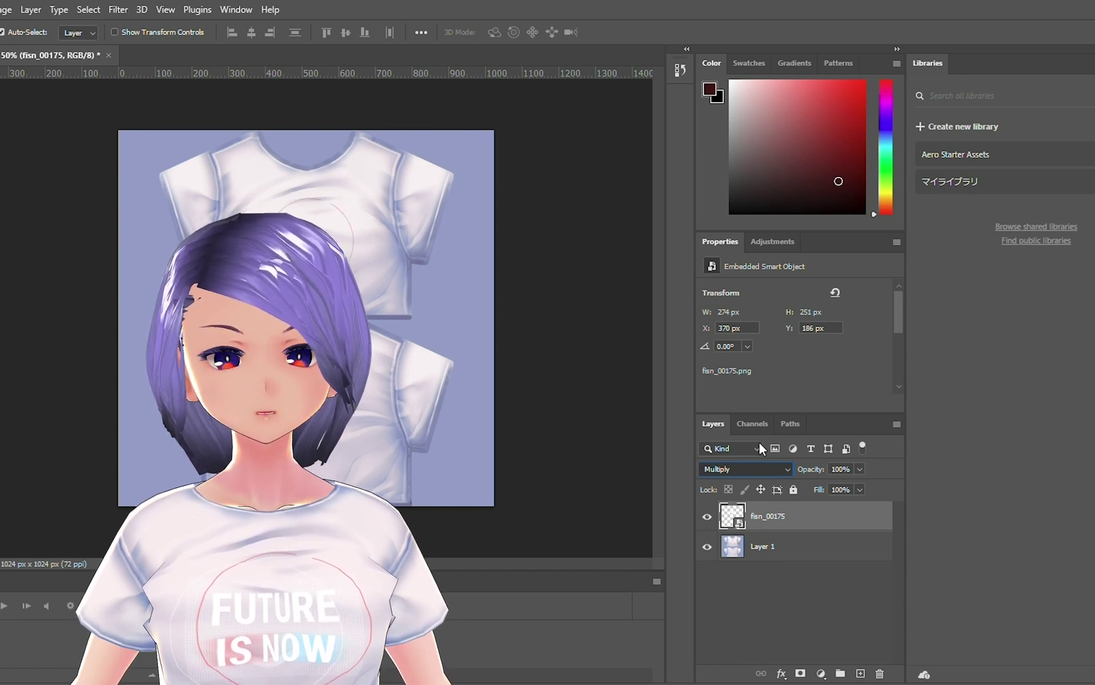
scroll(759, 442, "up", 3)
left_click(804, 602)
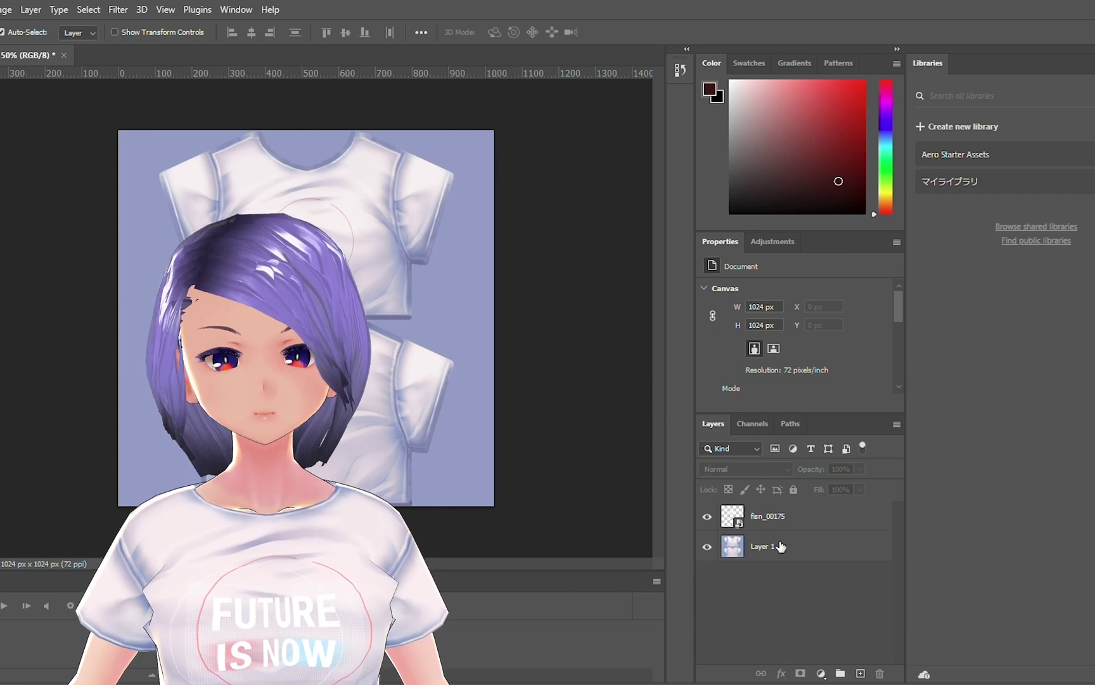
left_click(805, 517)
scroll(766, 465, "down", 4)
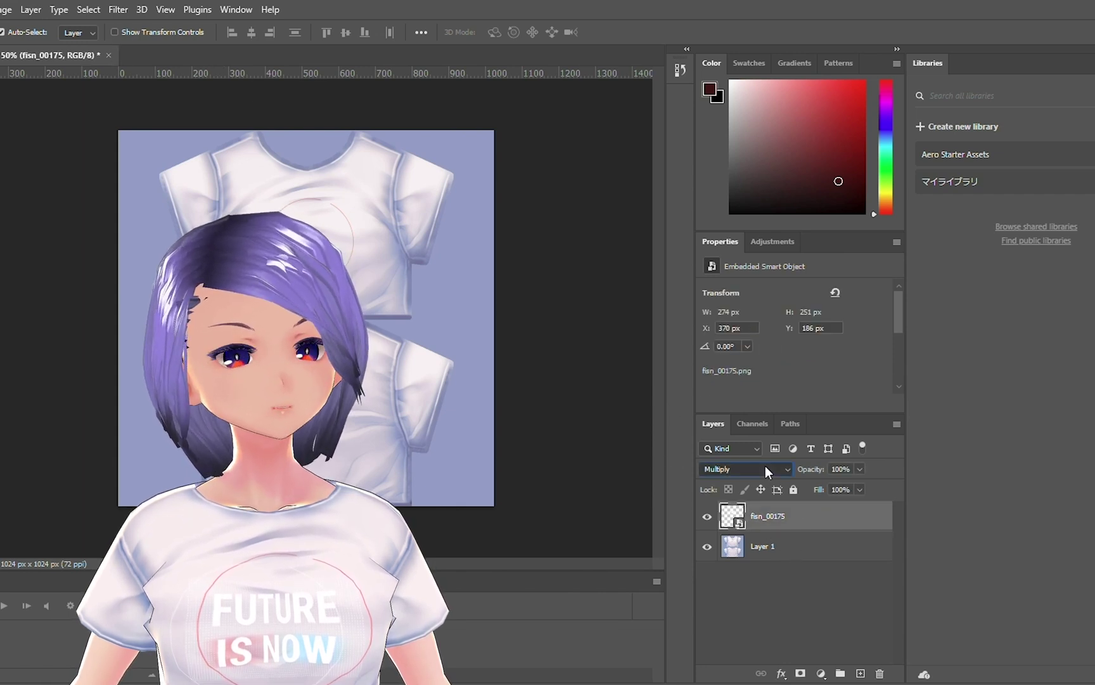
Step: Preview Overlay and other blend modes on the logo, keep Normal, and zoom in on it
key("Down")
key("Down")
key("Down")
key("Down")
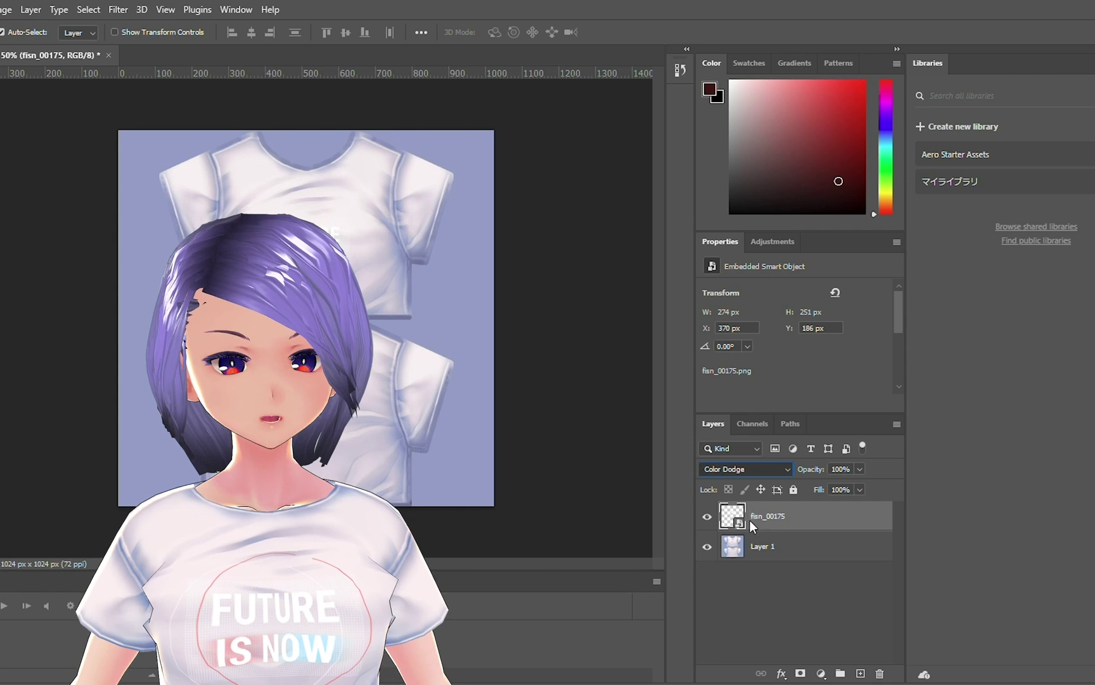
key("Down")
key("Up")
key("Up")
key("Up")
key("Up")
key("Up")
key("Up")
key("Up")
key("Up")
key("Up")
key("Up")
key("Up")
key("Up")
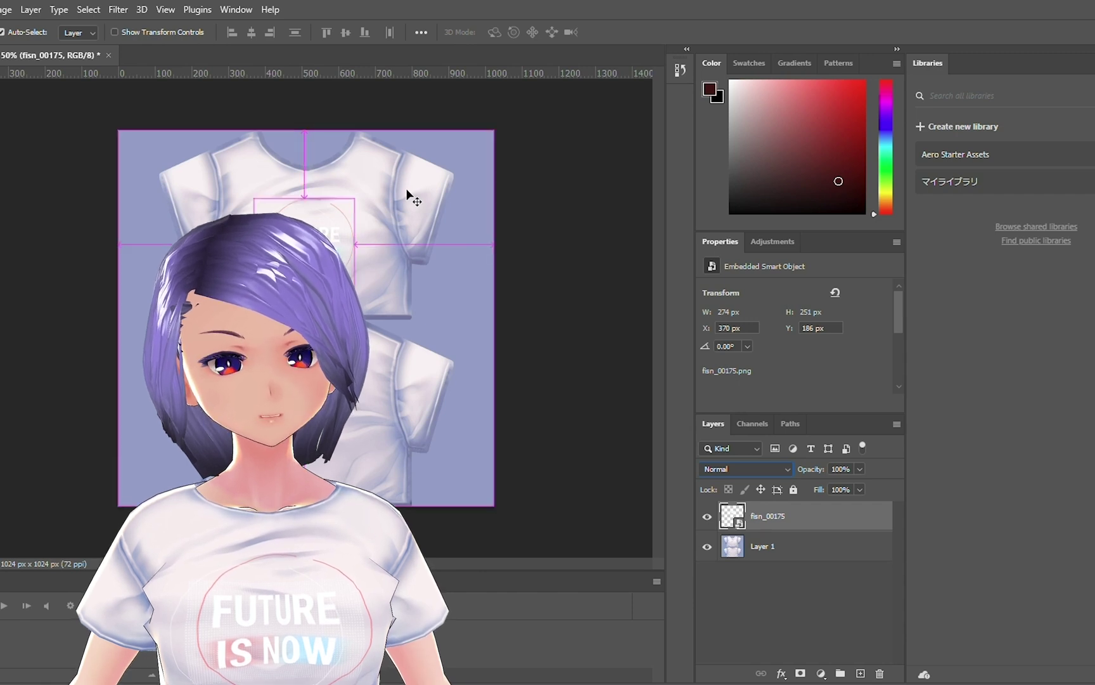
key("ctrl+plus")
key("ctrl+plus")
key("ctrl+plus")
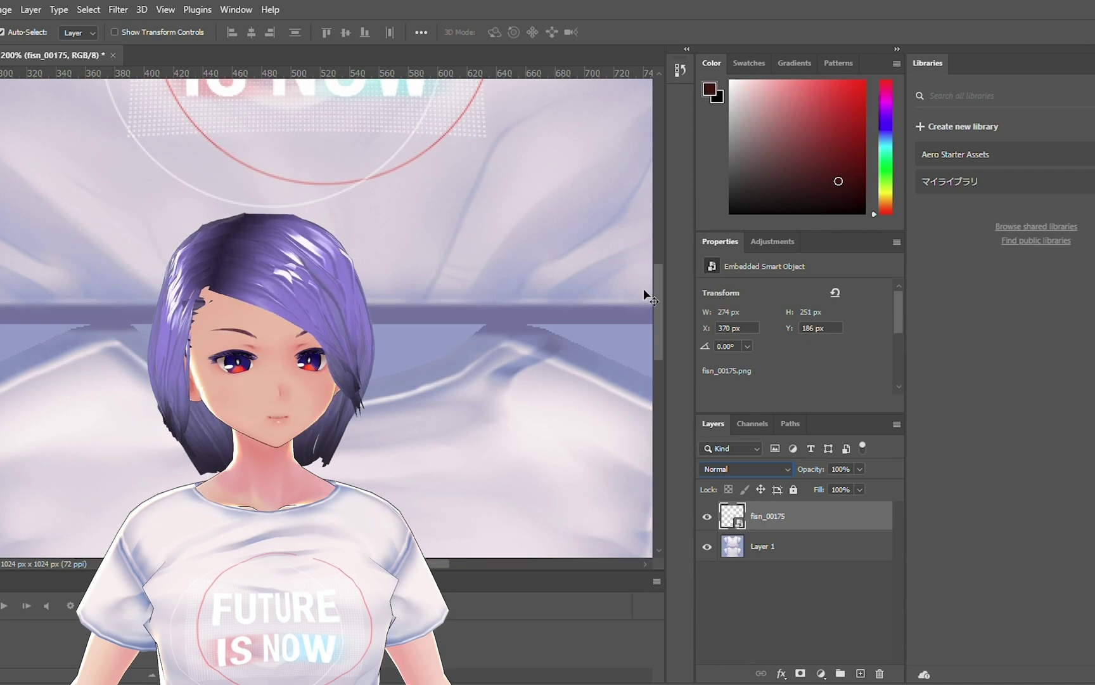
left_click_drag(663, 285, 665, 237)
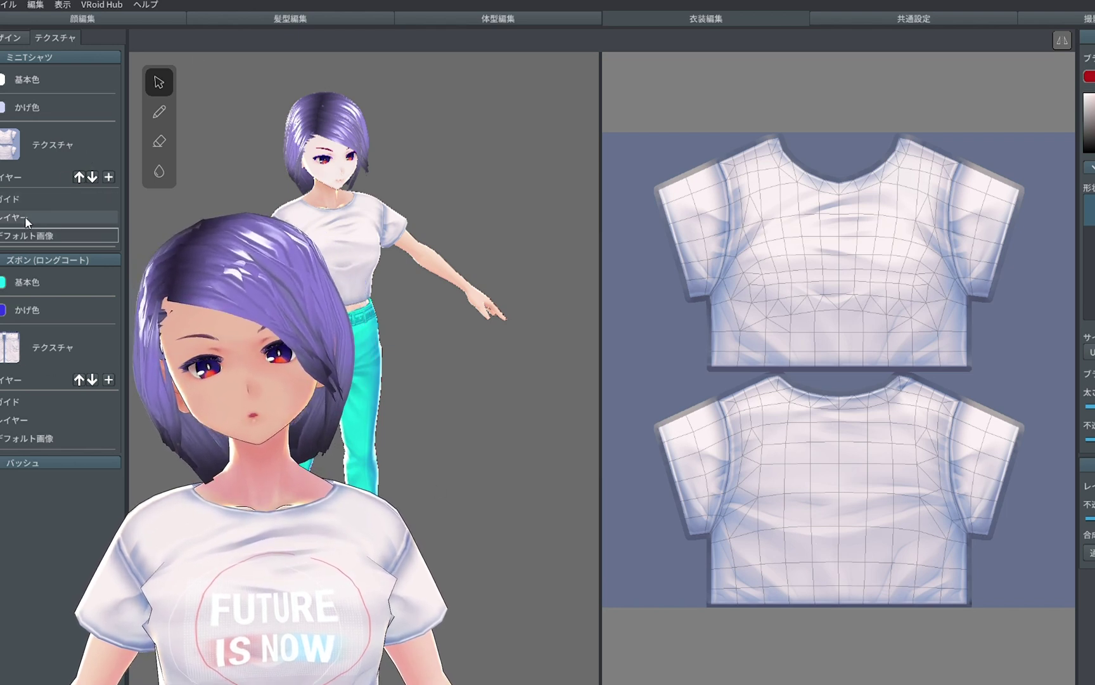
Step: Add a new layer to the T-shirt texture, then delete the empty layer
left_click(107, 177)
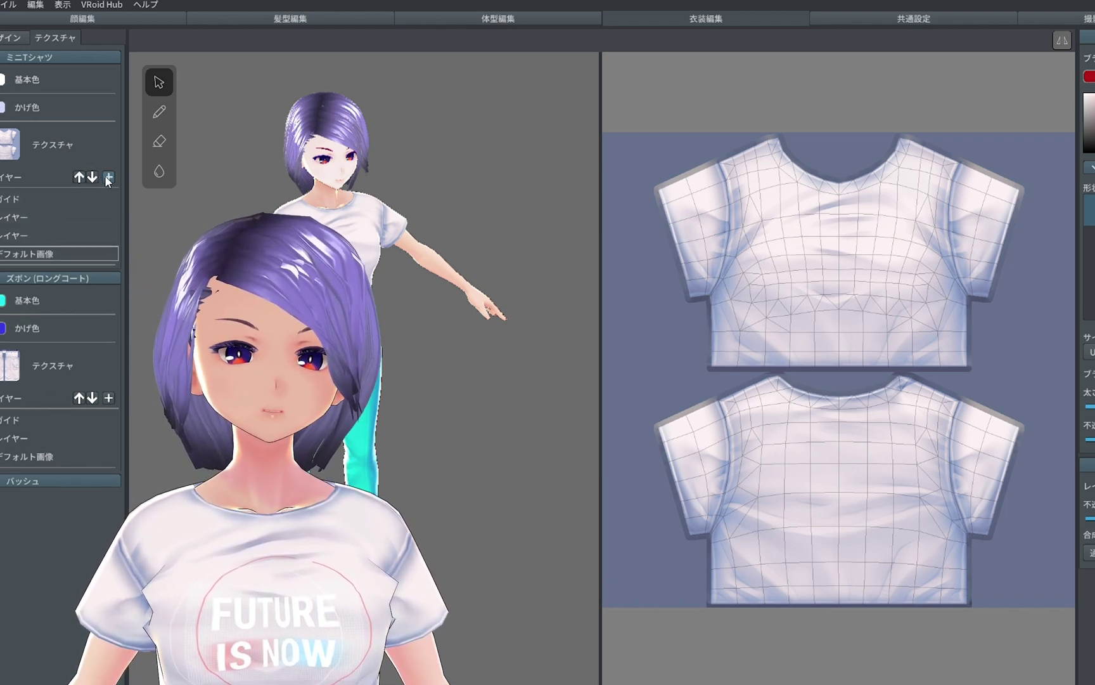
right_click(43, 232)
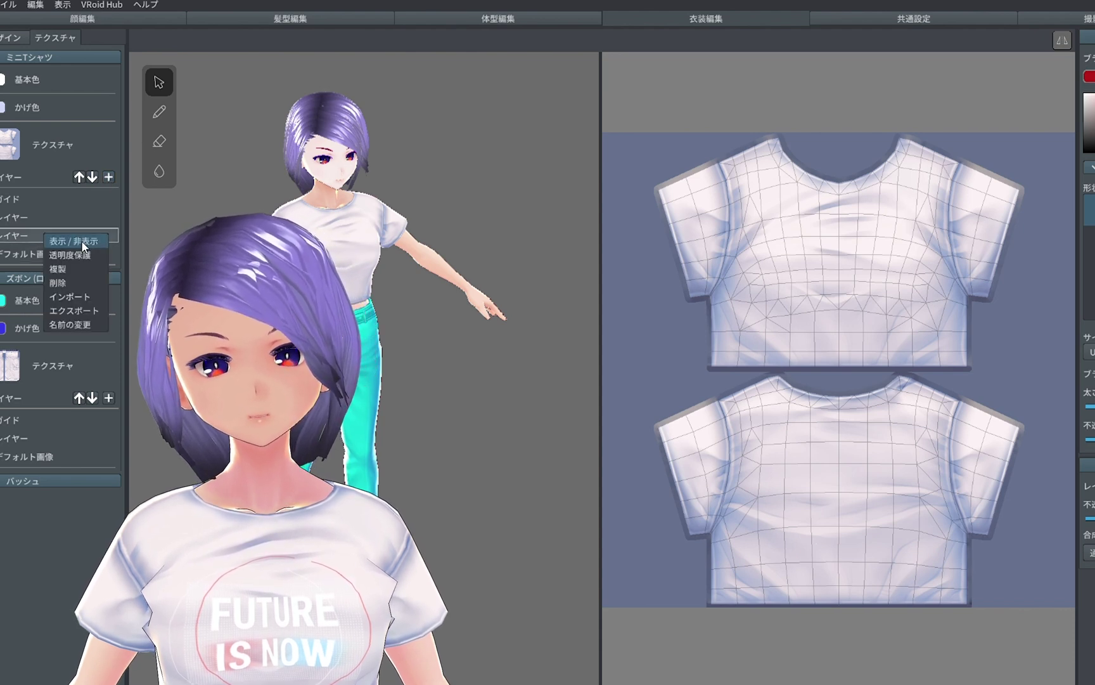
left_click(88, 283)
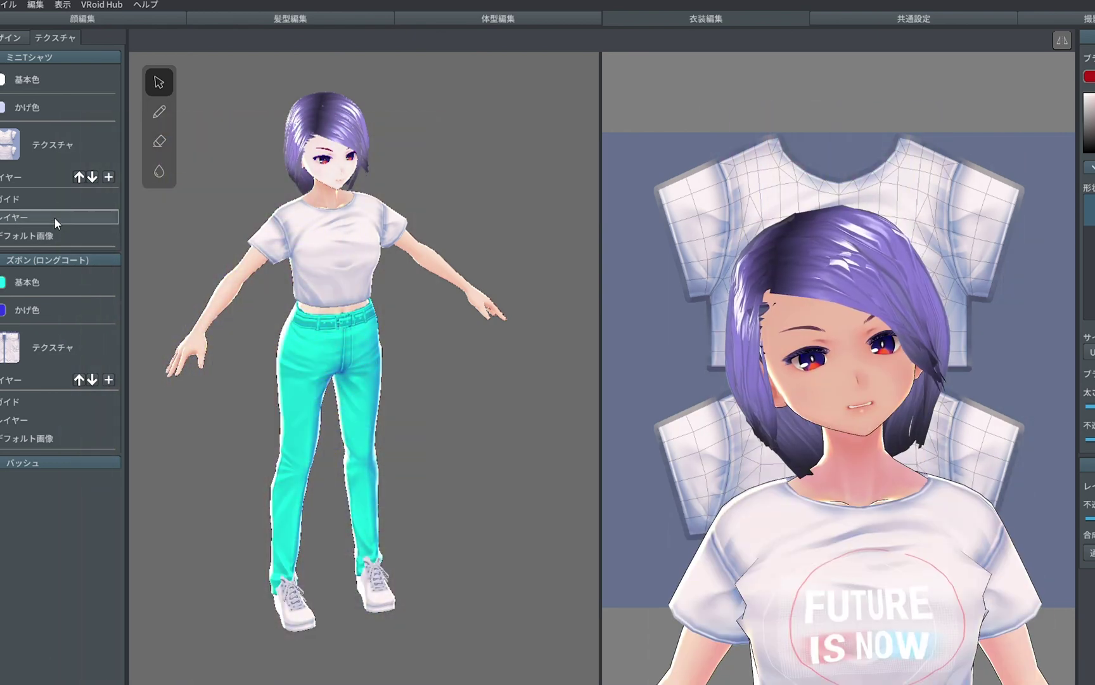
Step: Import the edited logo image into the shirt layer and view the FUTURE IS NOW shirt
right_click(54, 217)
left_click(93, 281)
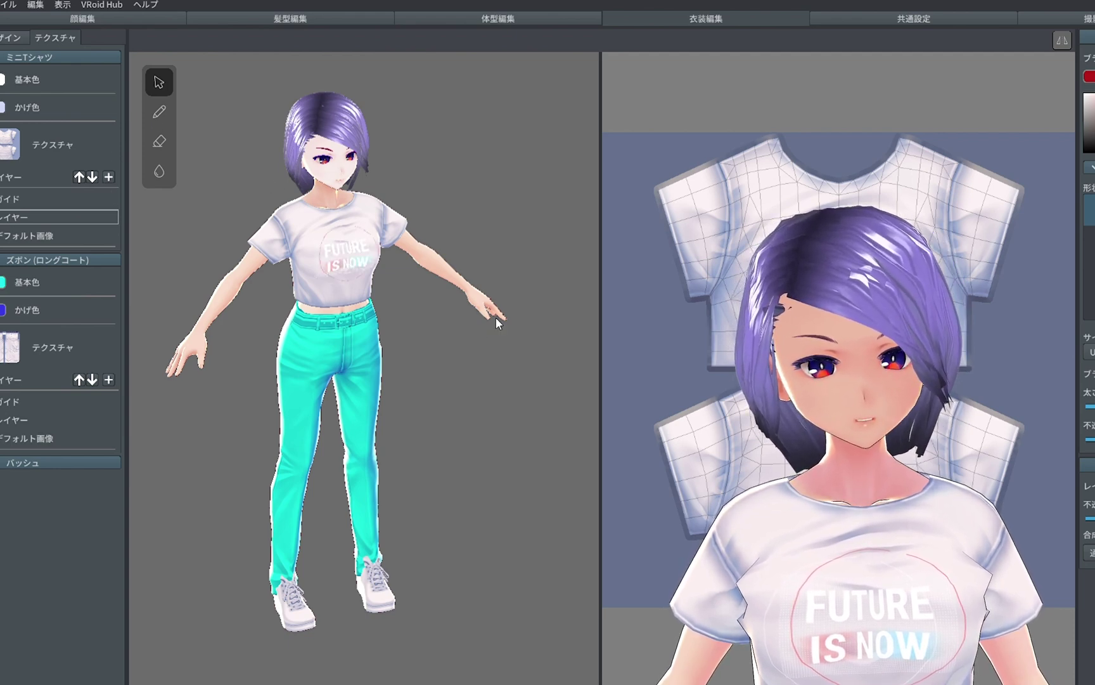
scroll(501, 235, "up", 3)
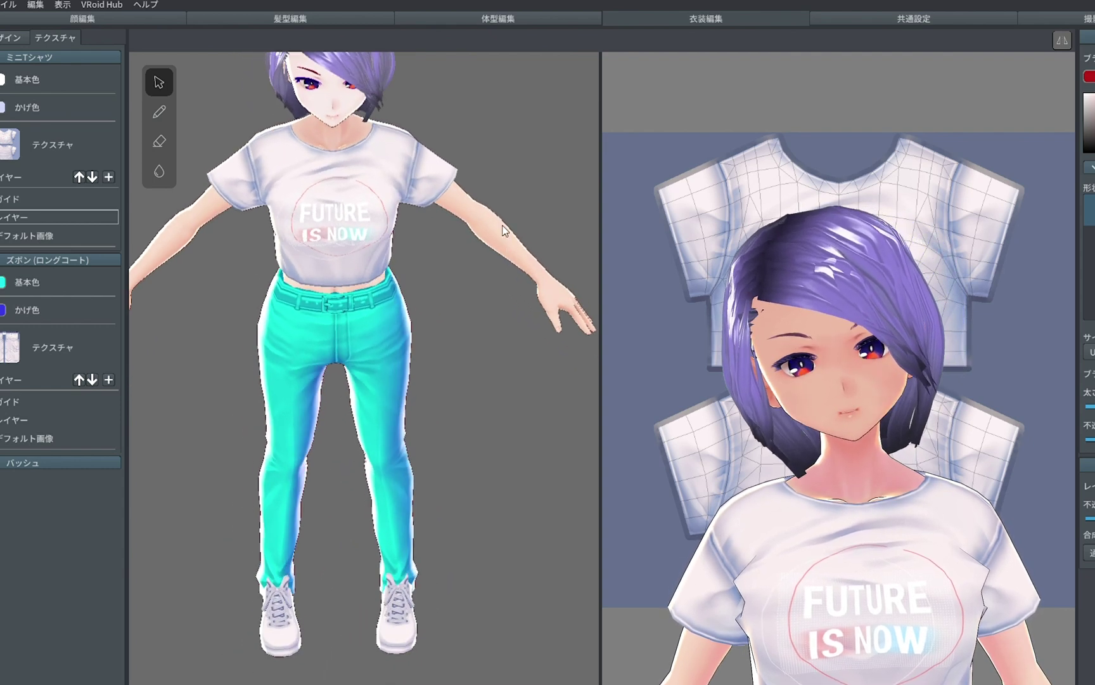
scroll(481, 223, "up", 2)
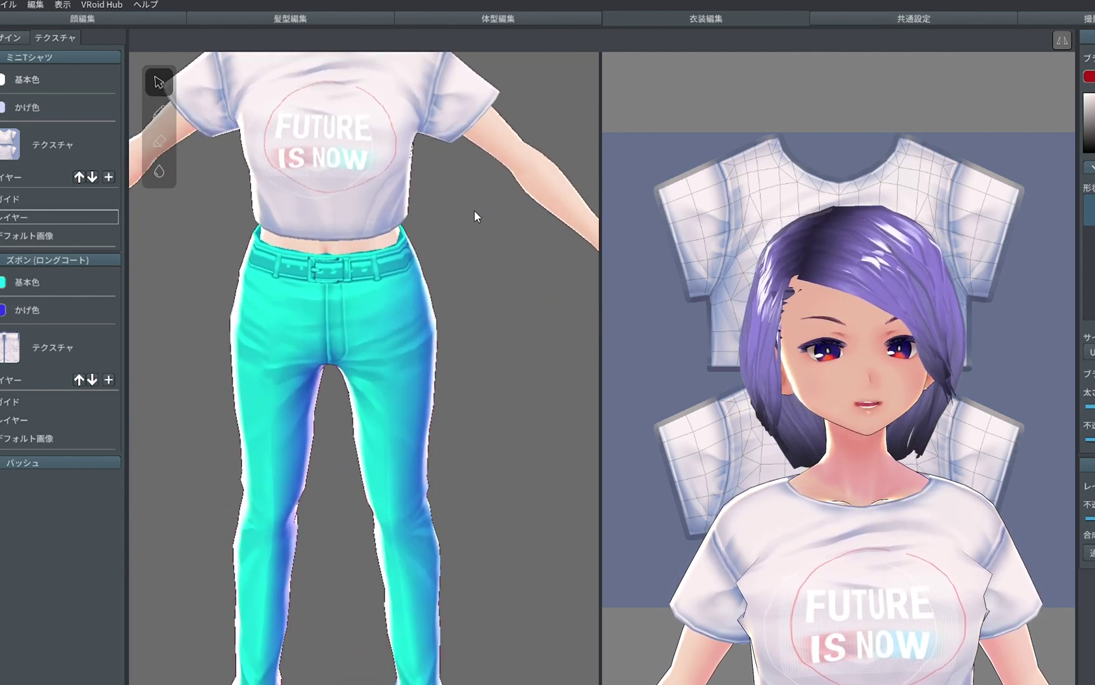
scroll(417, 183, "up", 2)
middle_click_drag(419, 180, 442, 230)
right_click_drag(381, 190, 403, 177)
mouse_move(512, 230)
right_mouse_down()
mouse_move(501, 245)
mouse_move(454, 251)
right_mouse_up()
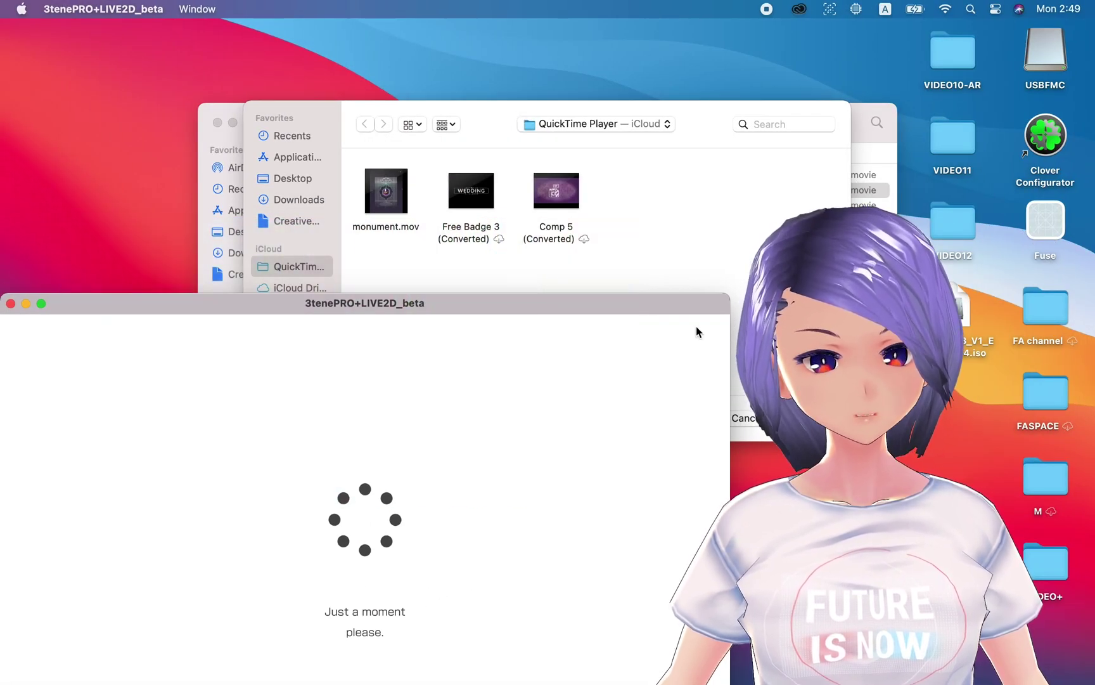
Step: Maximize the 3tene window and start adding a new avatar from a file
left_click_drag(598, 301, 808, 61)
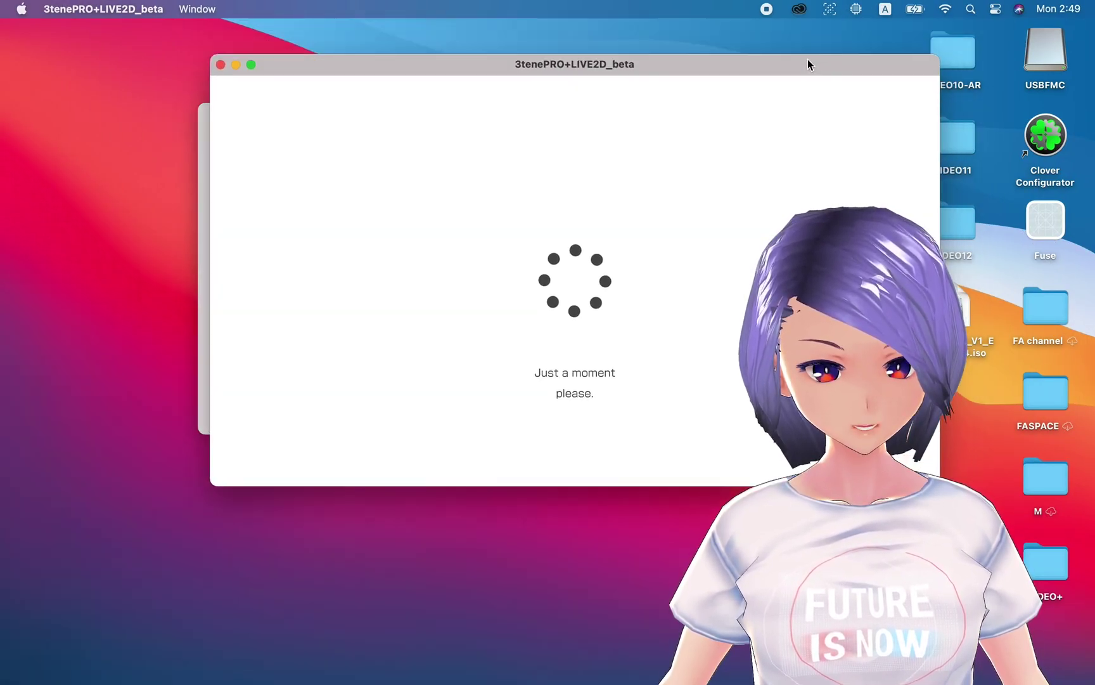
left_click(251, 64)
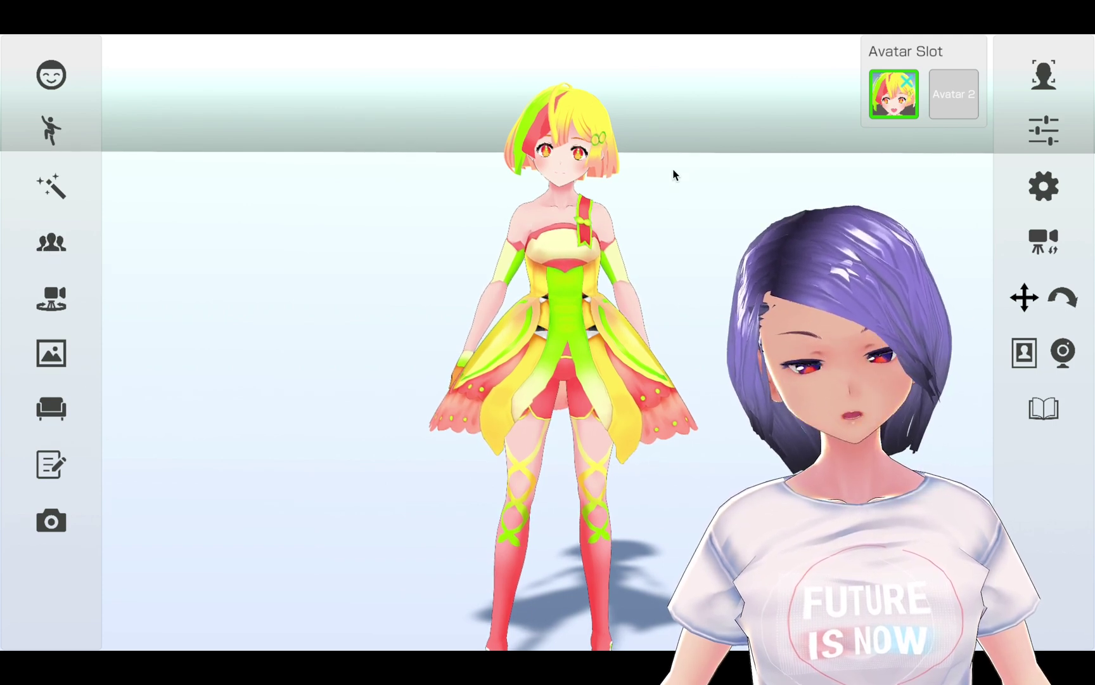
left_click(50, 242)
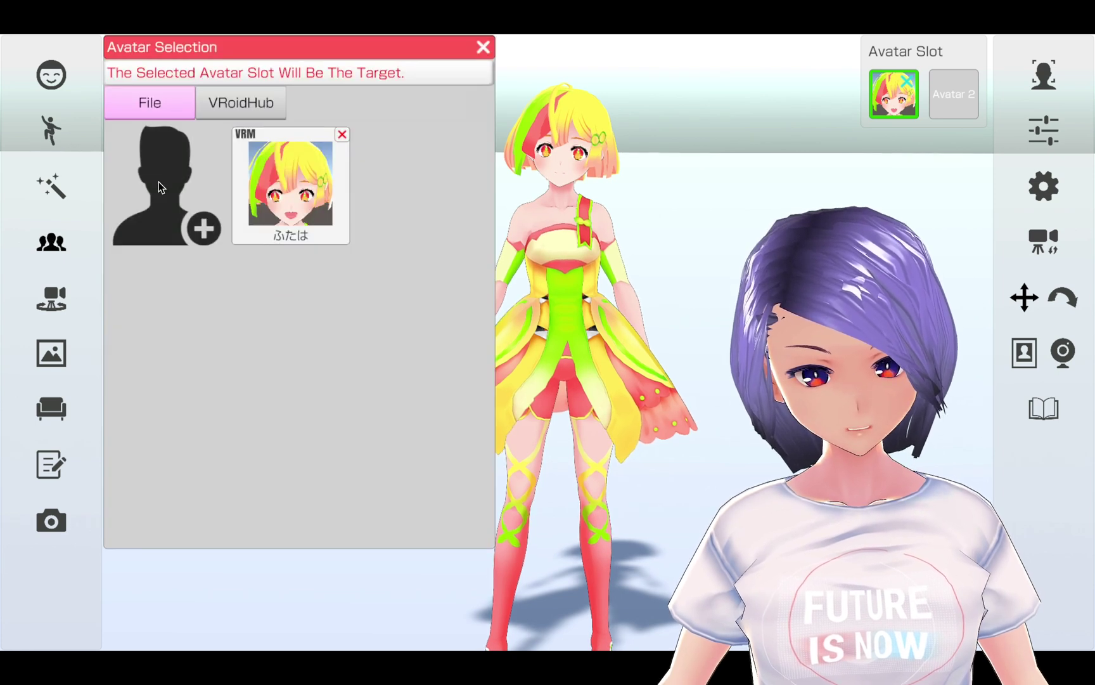
left_click(200, 223)
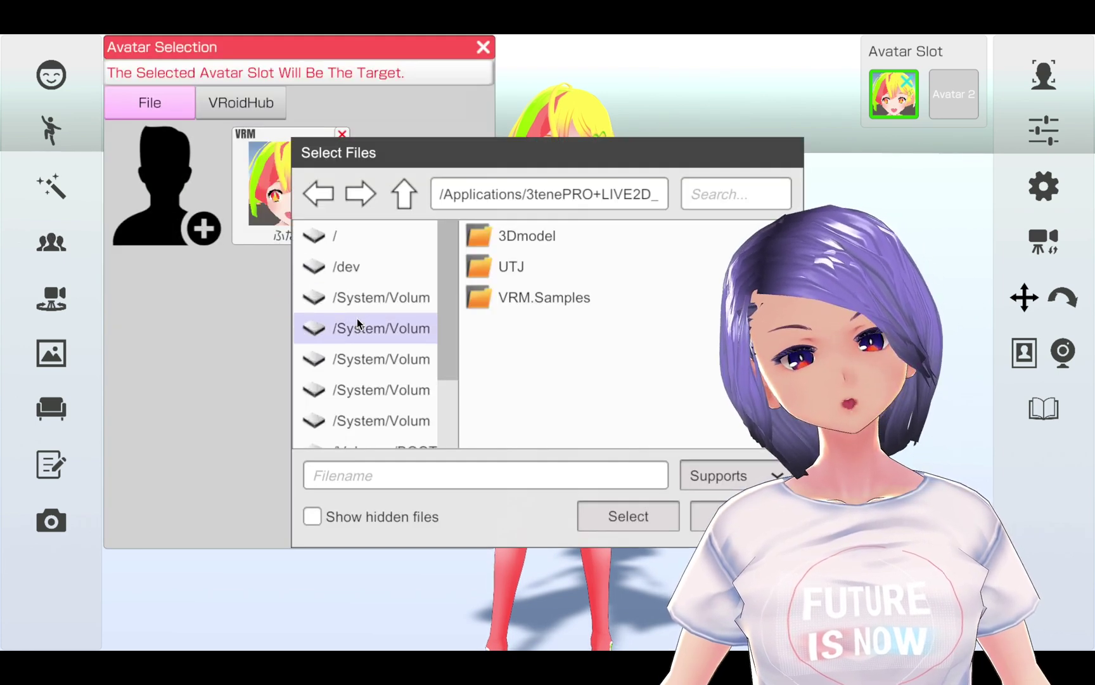
scroll(358, 317, "down", 3)
Step: Load pppp.vrm from the Desktop's FA channel folder, accept its license, and close Avatar Selection
left_click(345, 427)
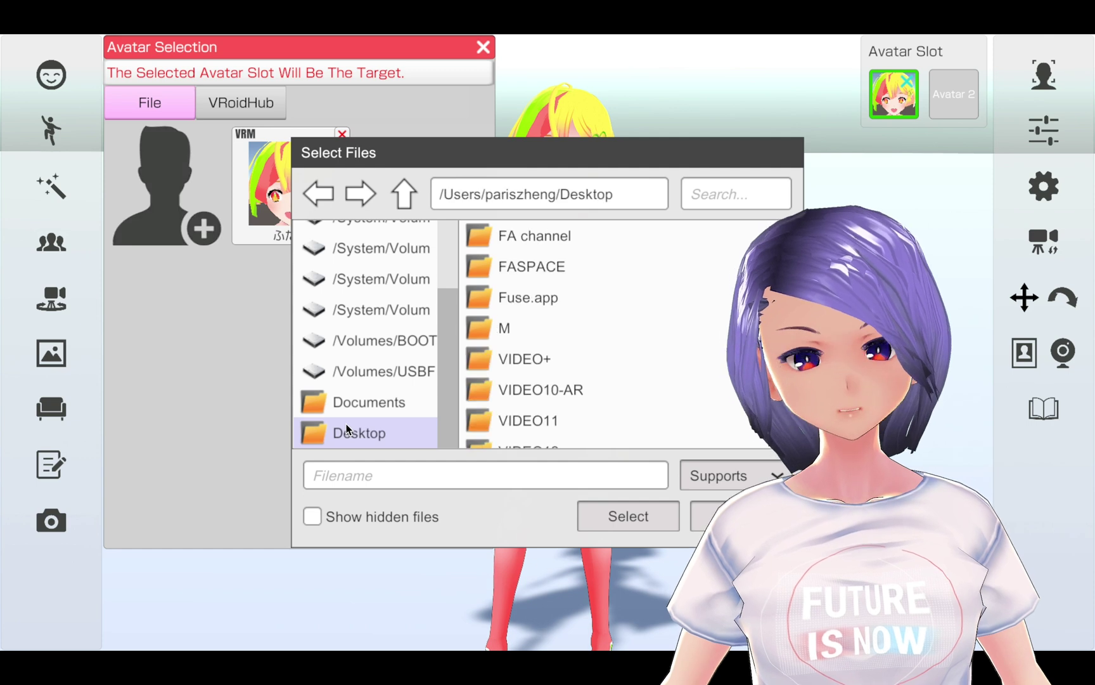
left_click(582, 244)
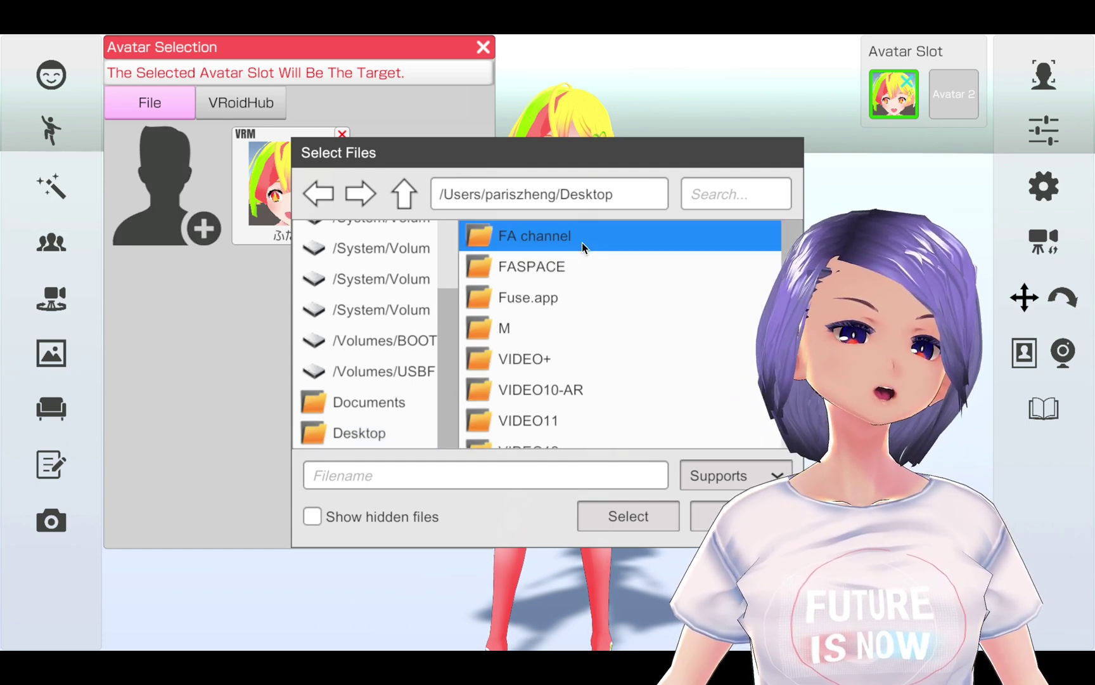
double_click(563, 245)
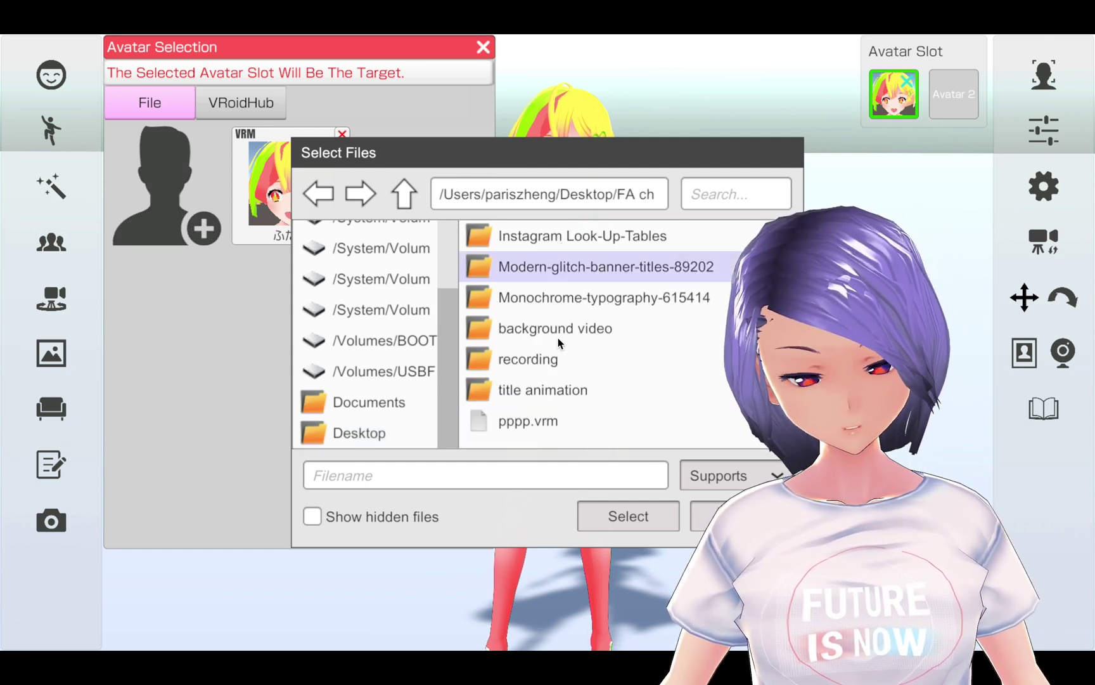
left_click(538, 420)
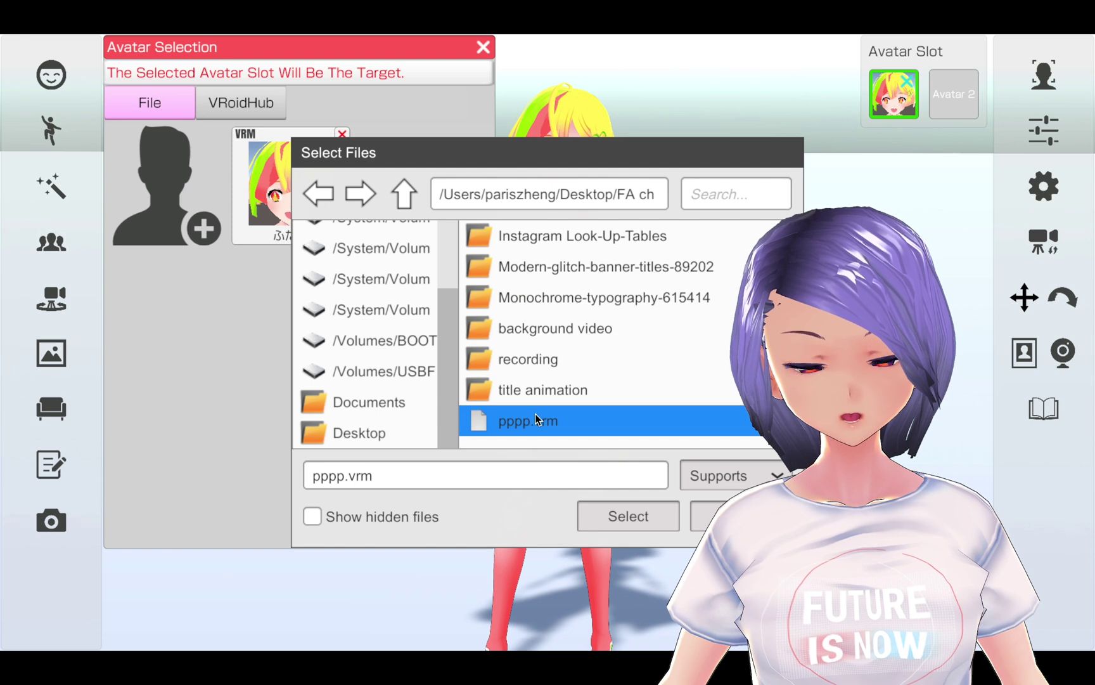
left_click(627, 517)
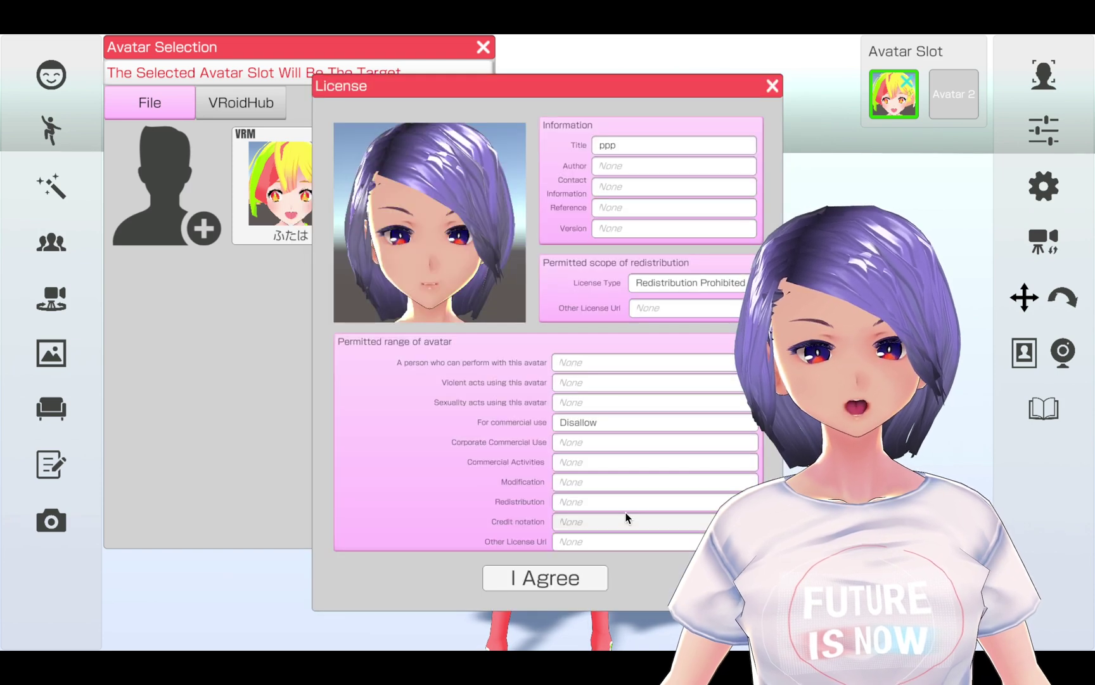
left_click(551, 583)
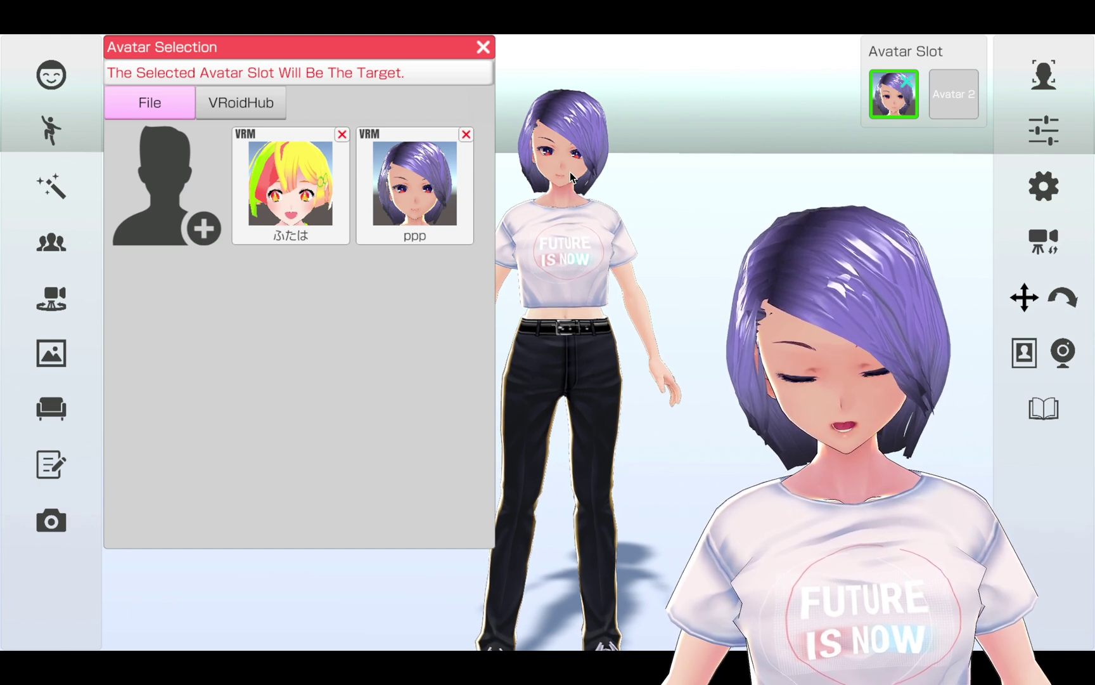
left_click(489, 51)
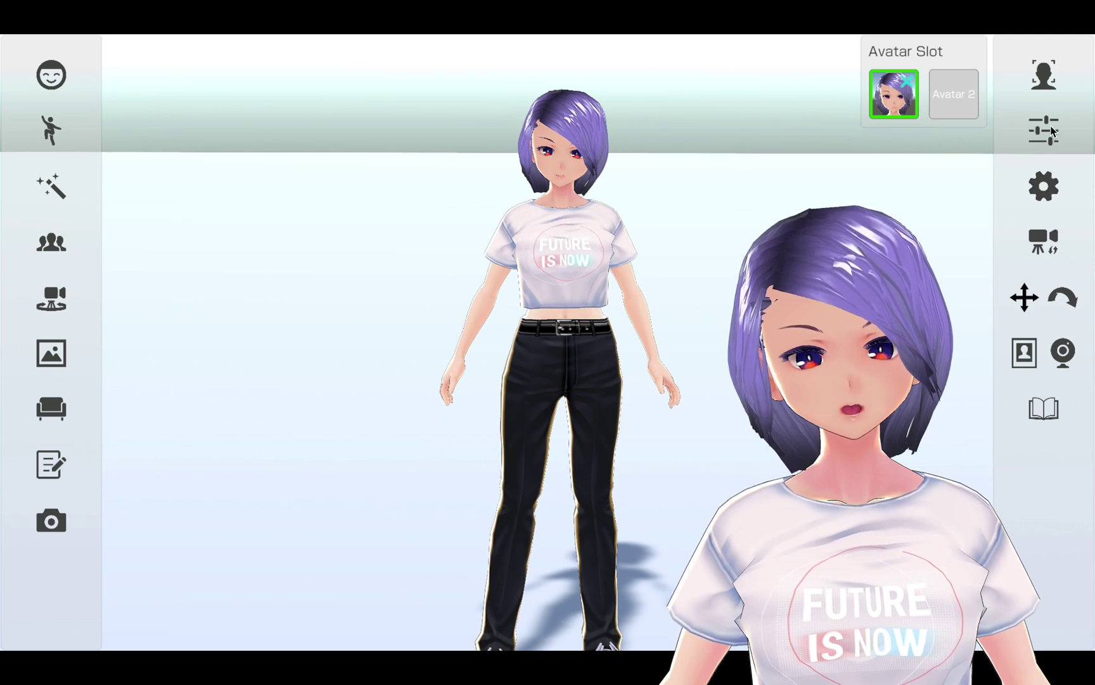
Step: Open Settings, review the VR tab, and keep English as the System interface language
left_click(1040, 192)
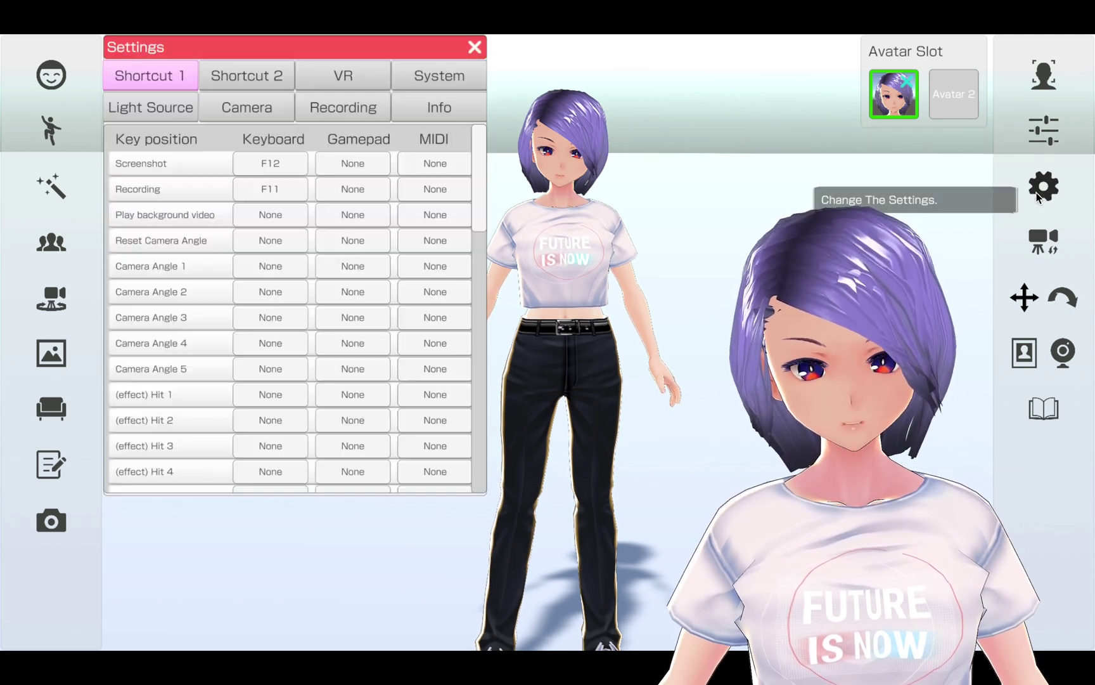
left_click(340, 76)
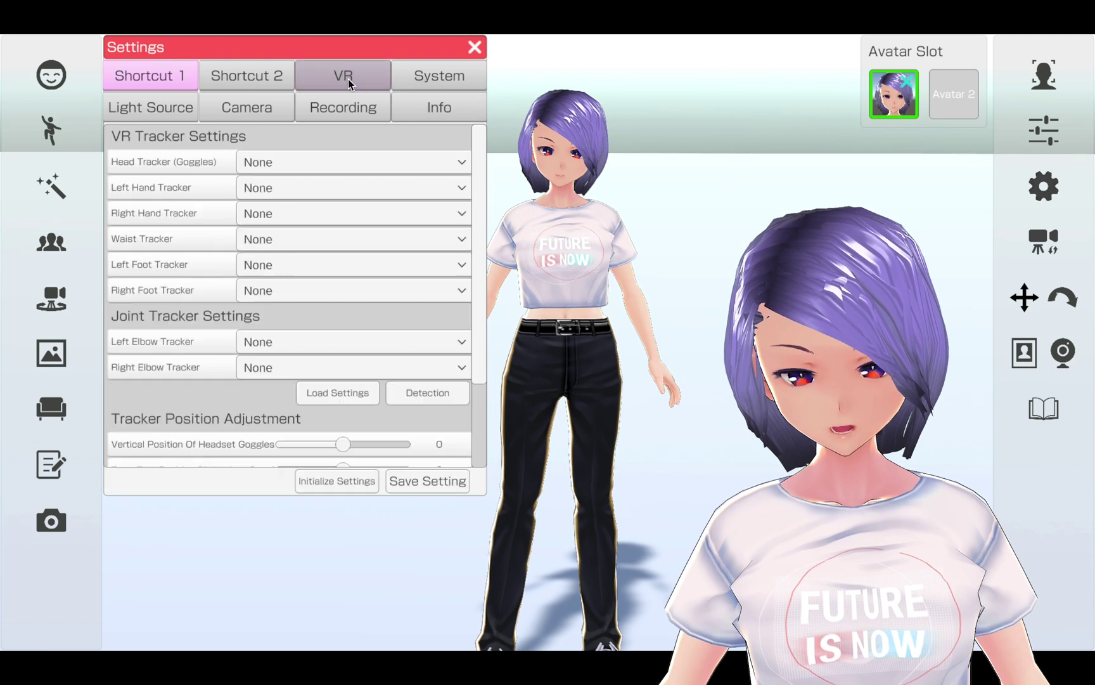
left_click(423, 86)
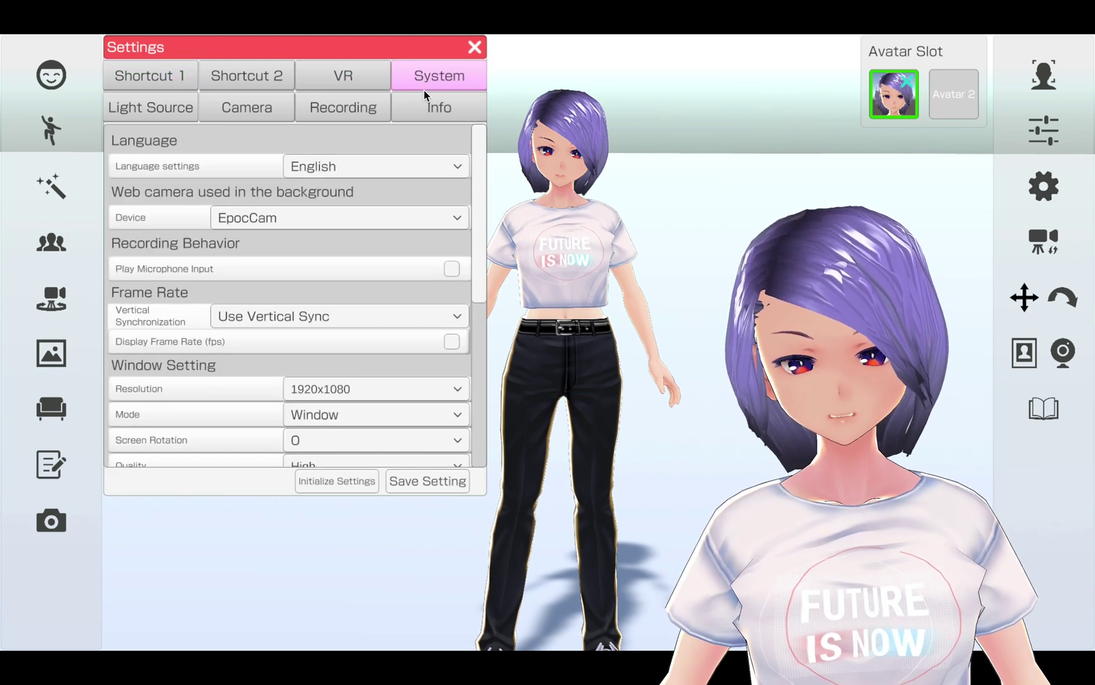
left_click(392, 169)
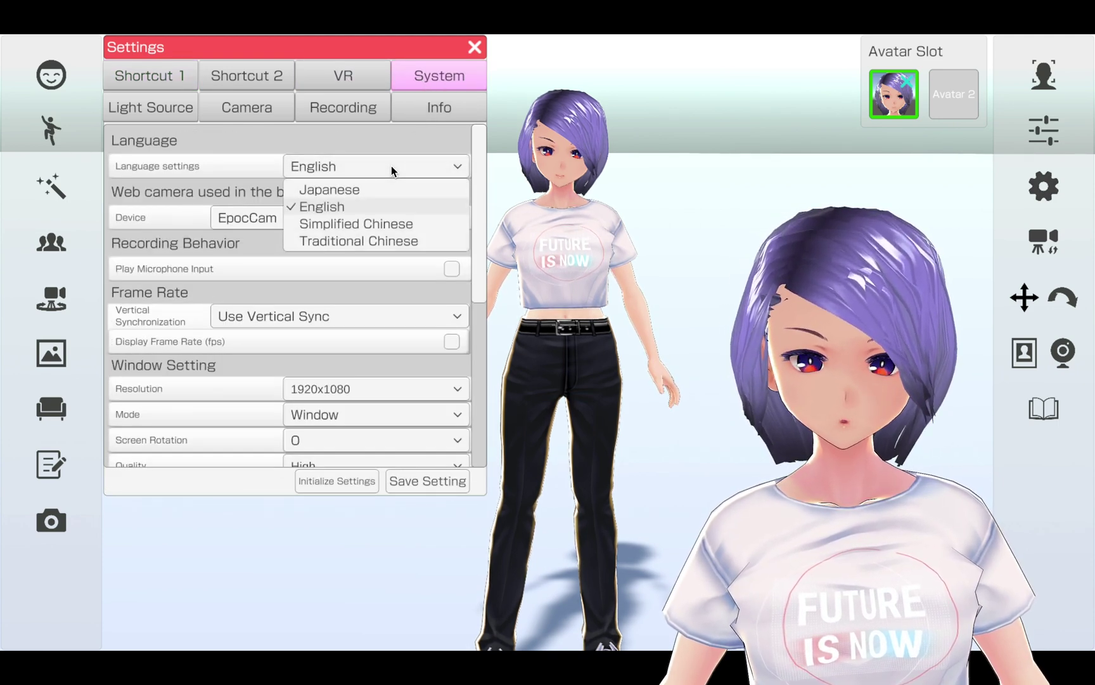
left_click(371, 207)
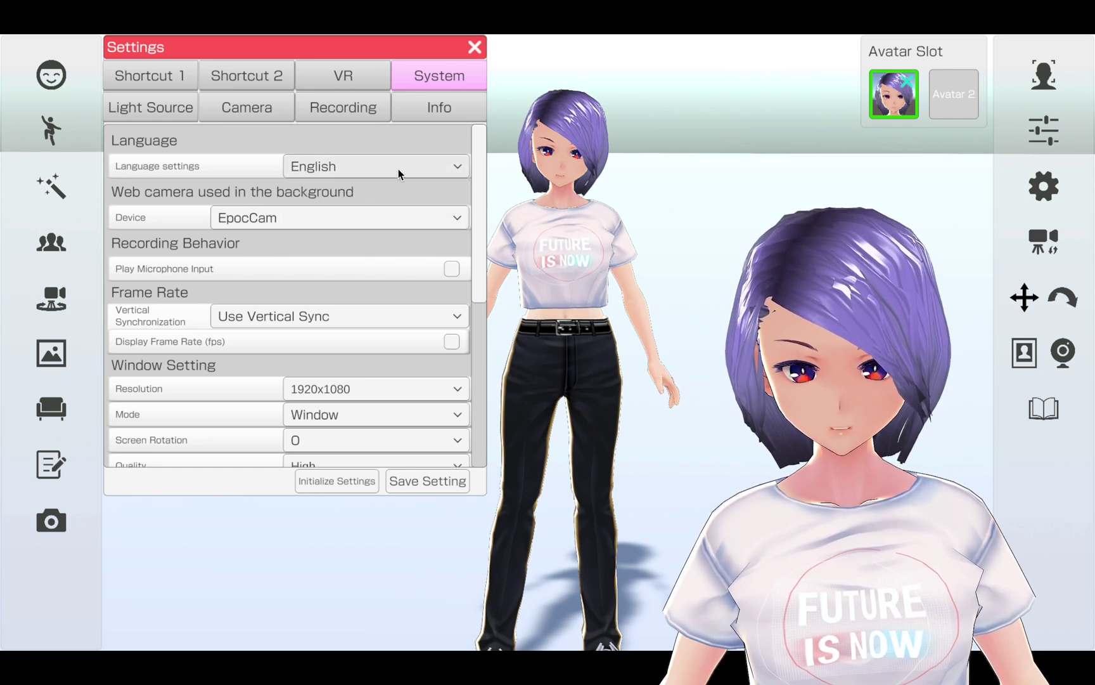
Step: Keep EpocCam as the background webcam device and scroll through the System settings
left_click(391, 217)
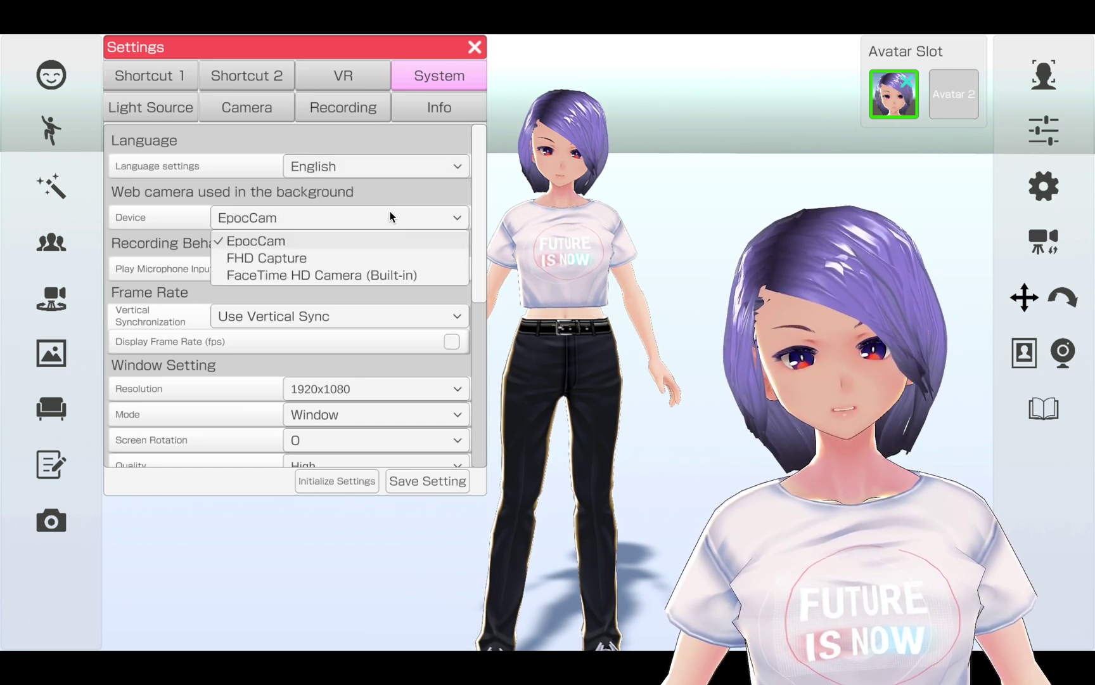
left_click(391, 217)
left_click(391, 217)
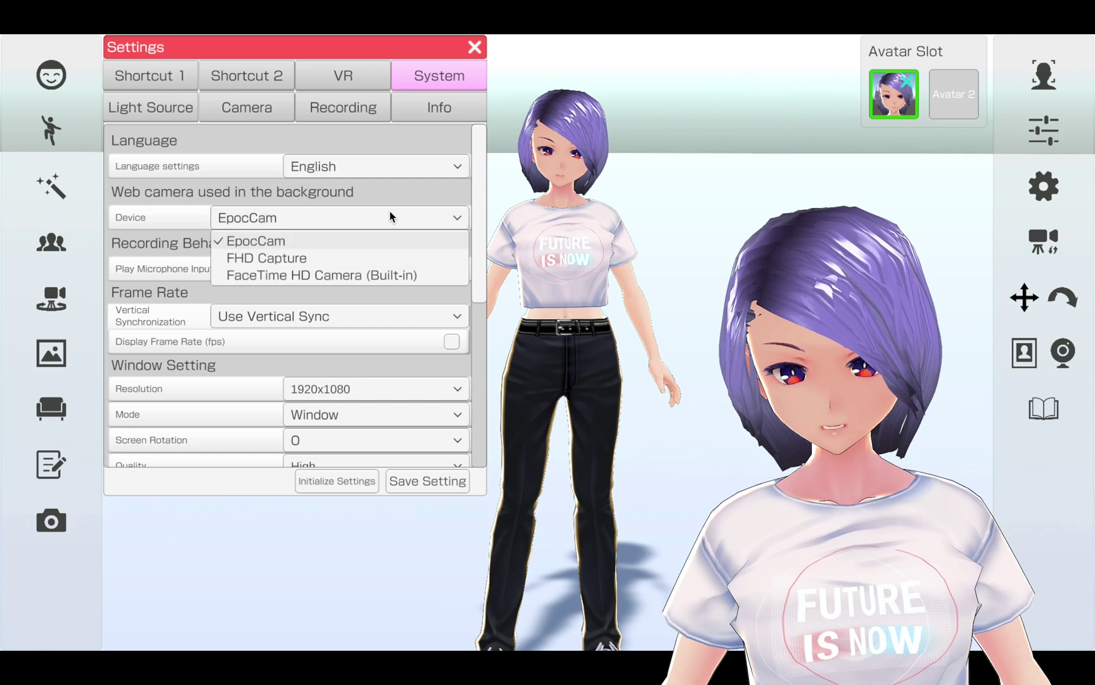
left_click(391, 217)
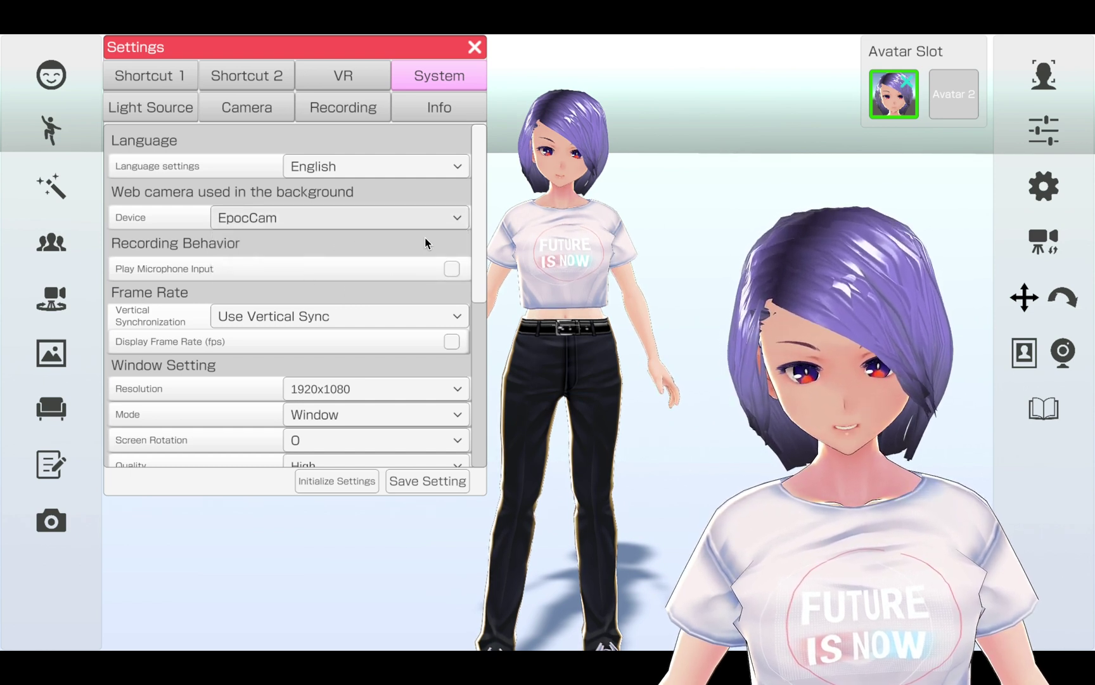
scroll(354, 266, "down", 3)
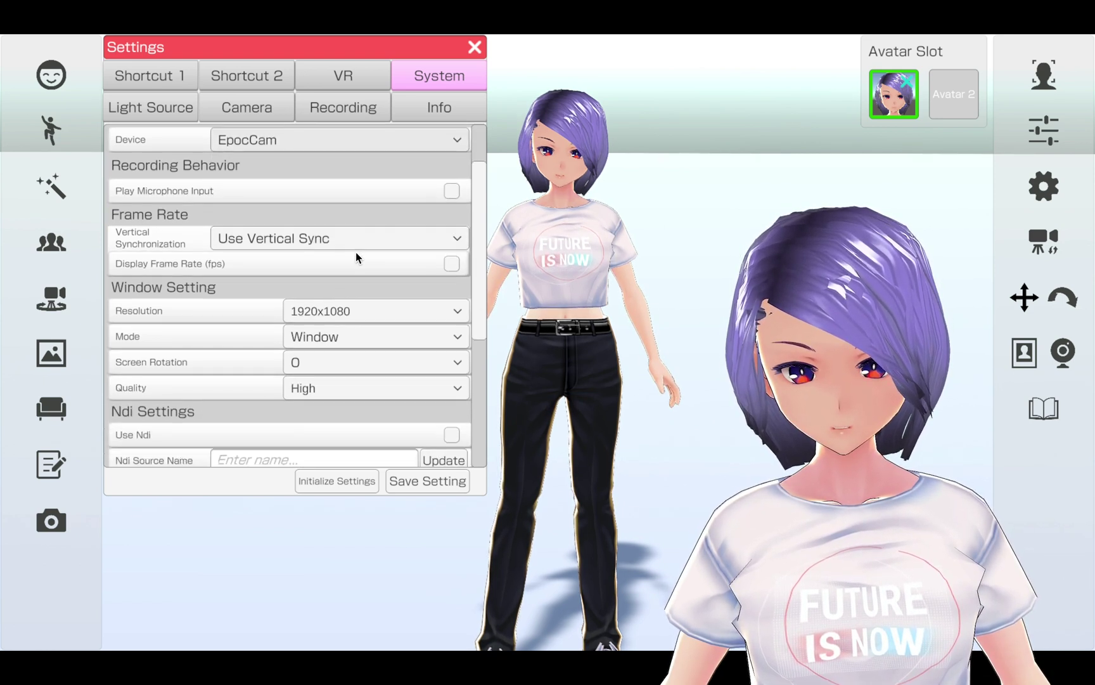
scroll(357, 257, "down", 7)
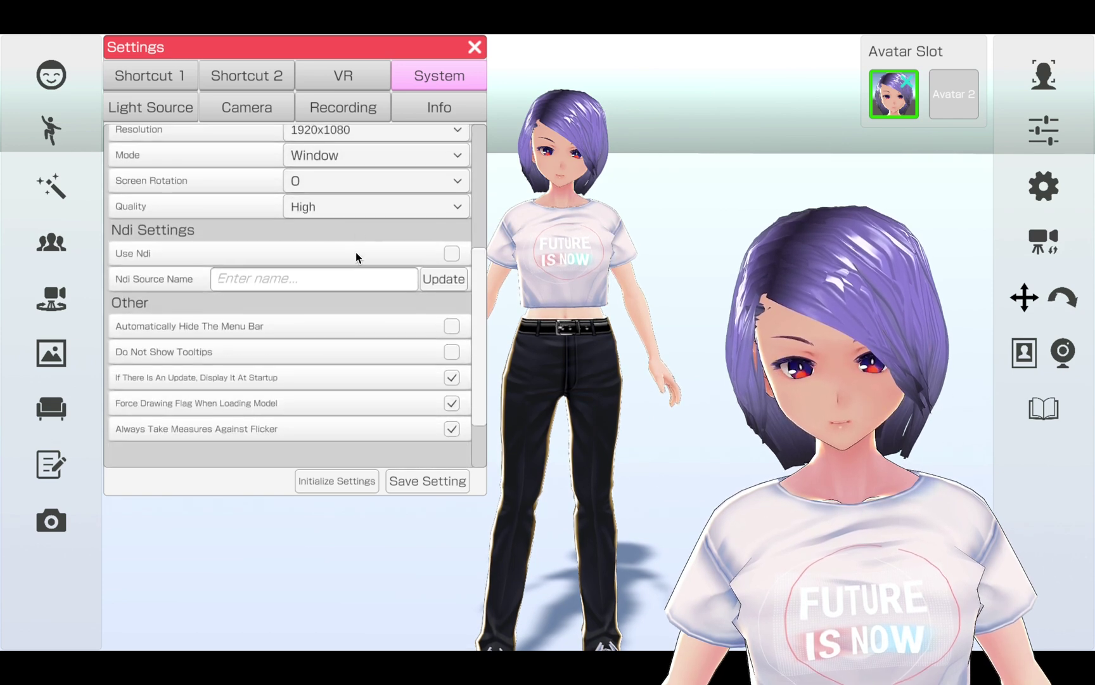
scroll(357, 257, "up", 10)
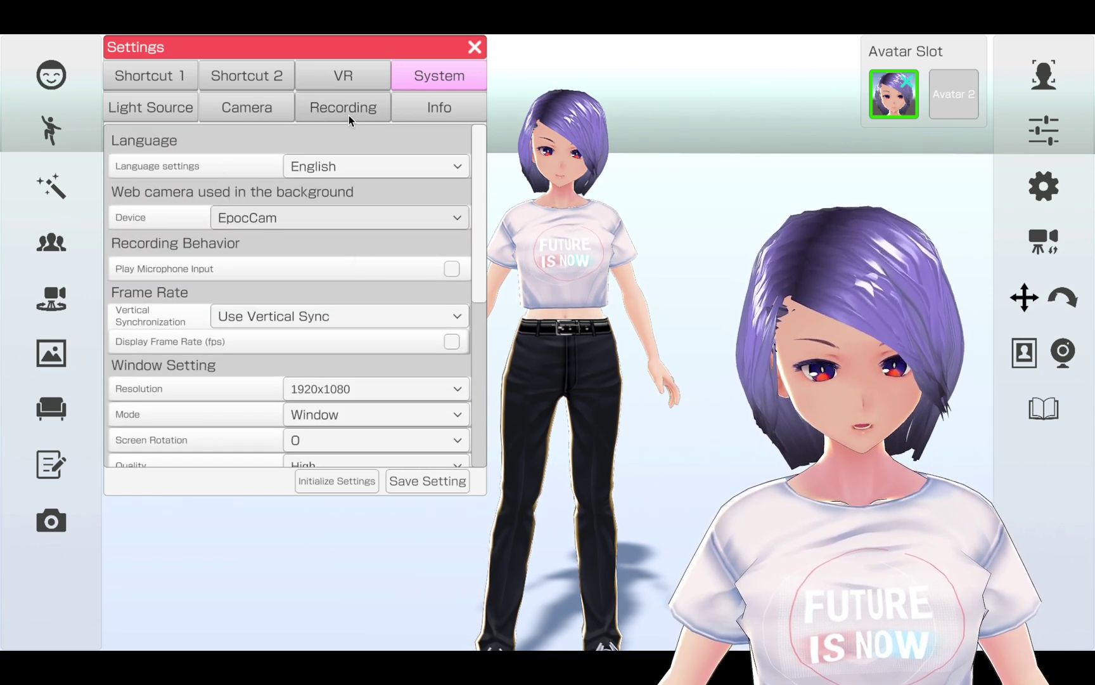
Step: Show the Info page listing version 2.0.6 beta and the PC configuration
left_click(413, 113)
scroll(301, 278, "down", 5)
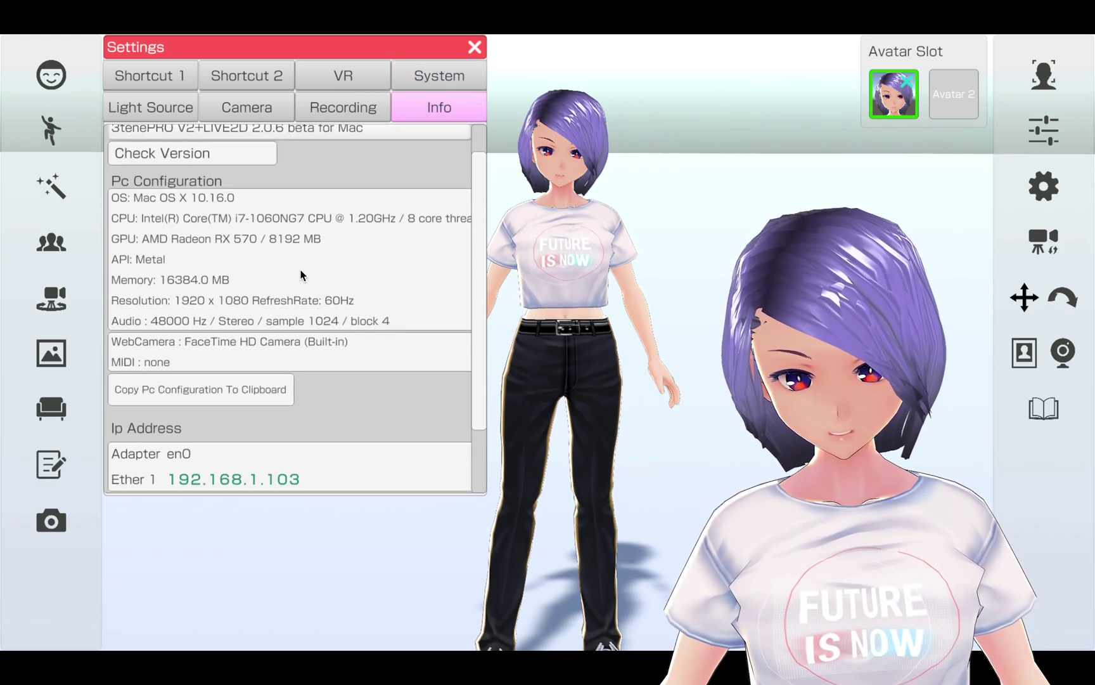
scroll(300, 274, "up", 5)
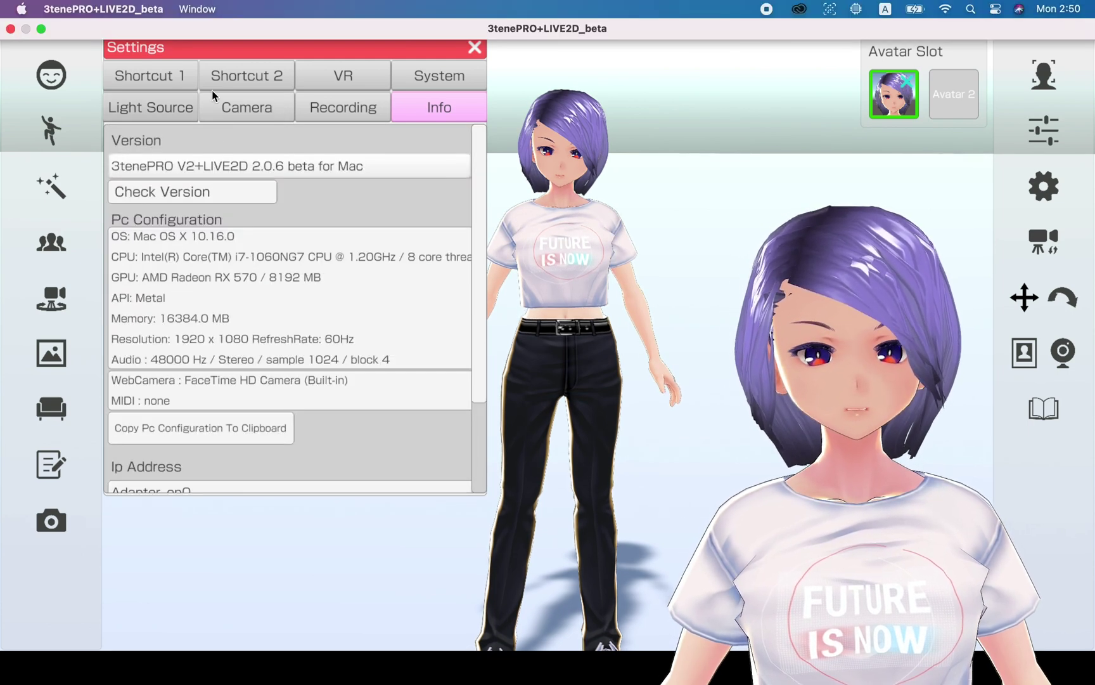
left_click(167, 112)
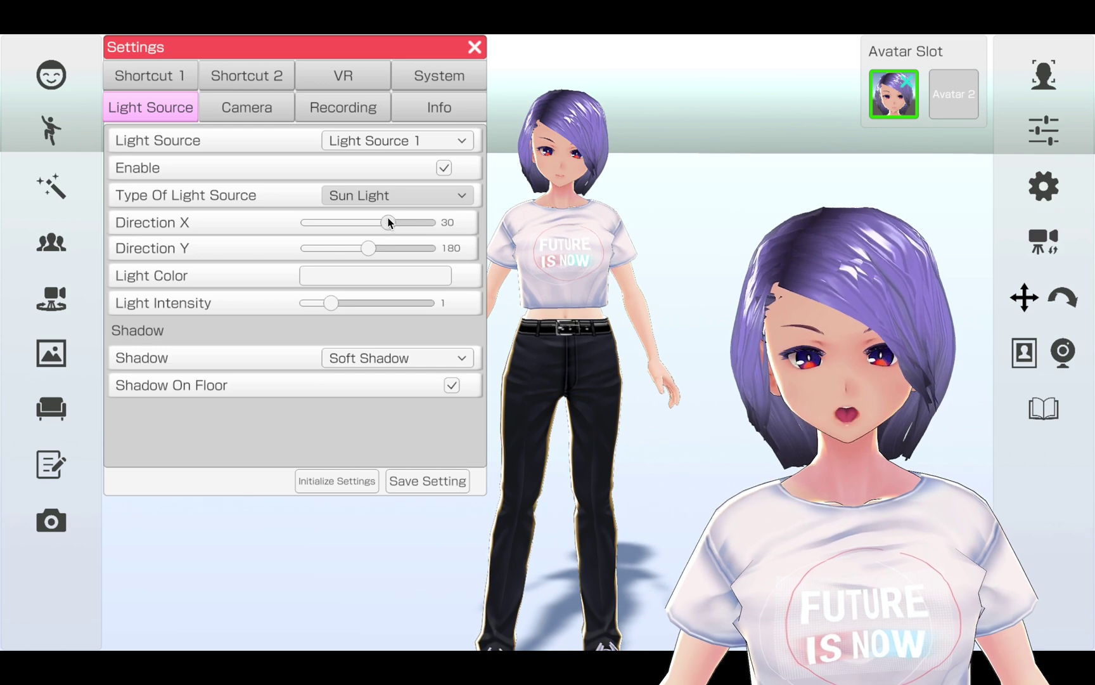
Step: Set Light Source 1 Direction X to 56.37 and save the settings when closing
left_click_drag(324, 222, 406, 236)
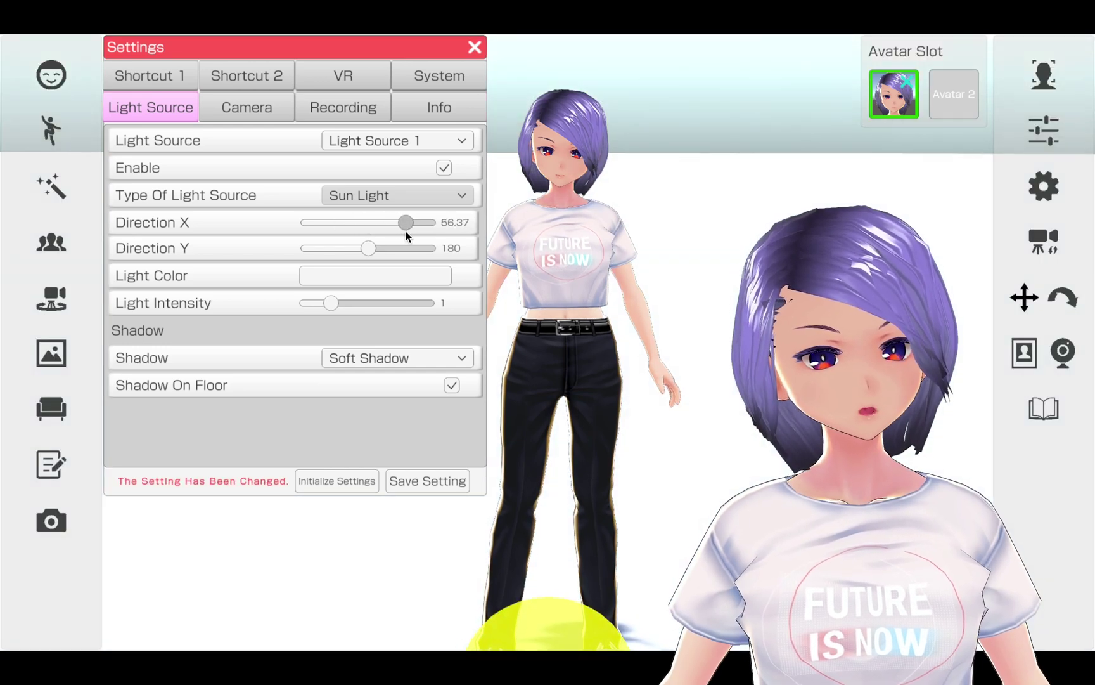
left_click(471, 49)
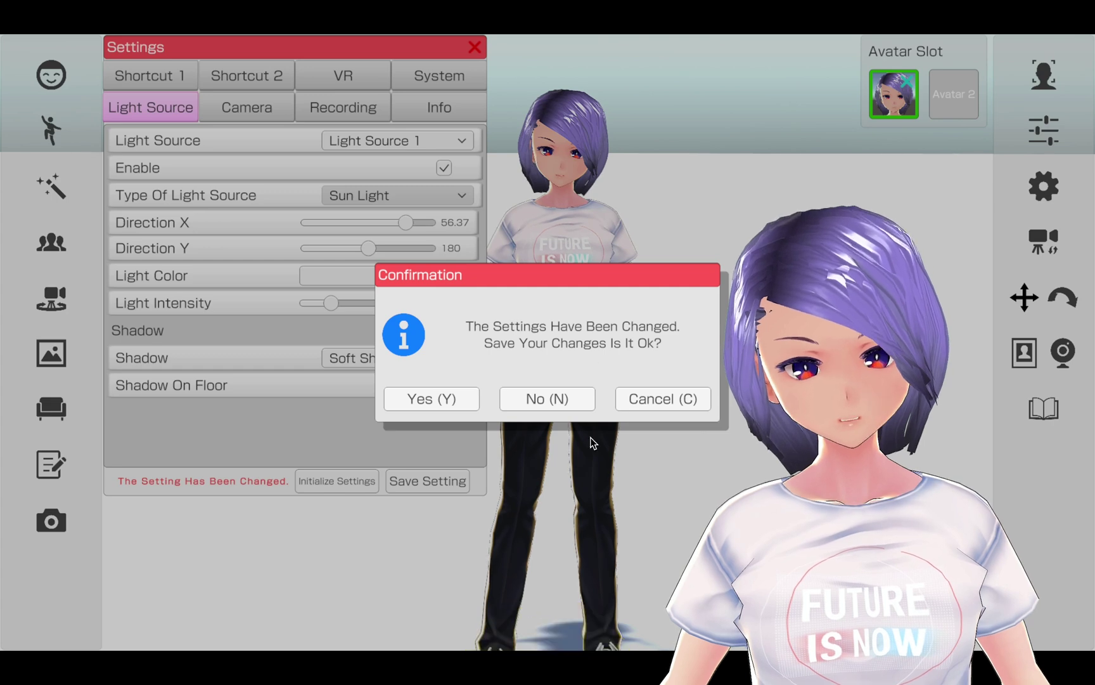
left_click(433, 399)
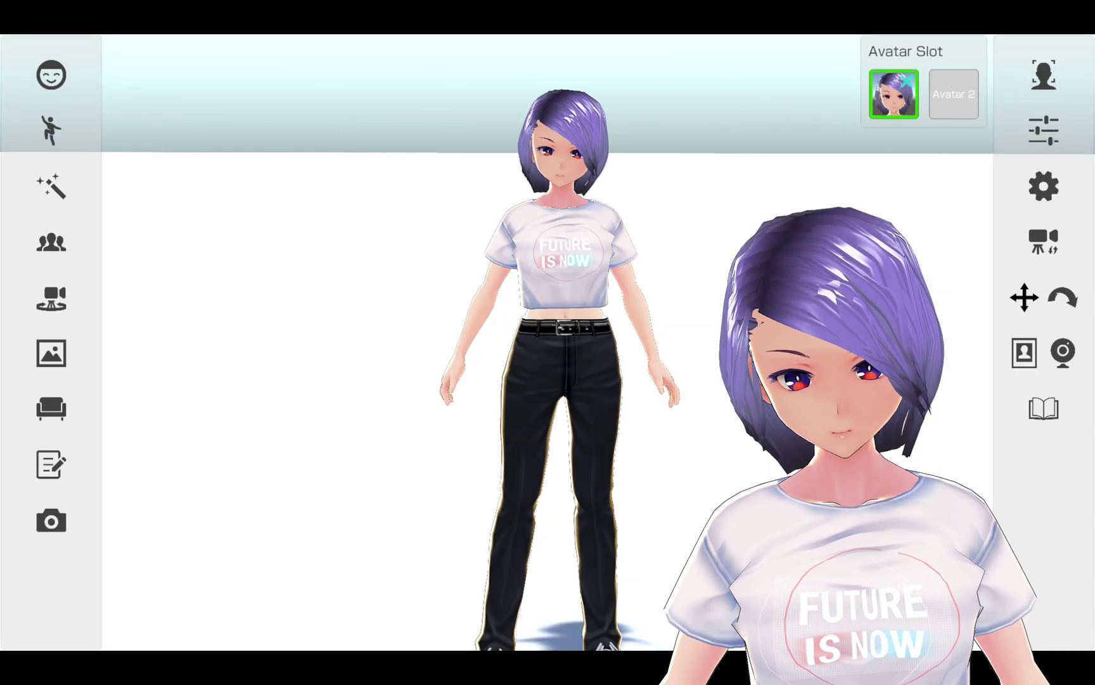
left_click(1043, 131)
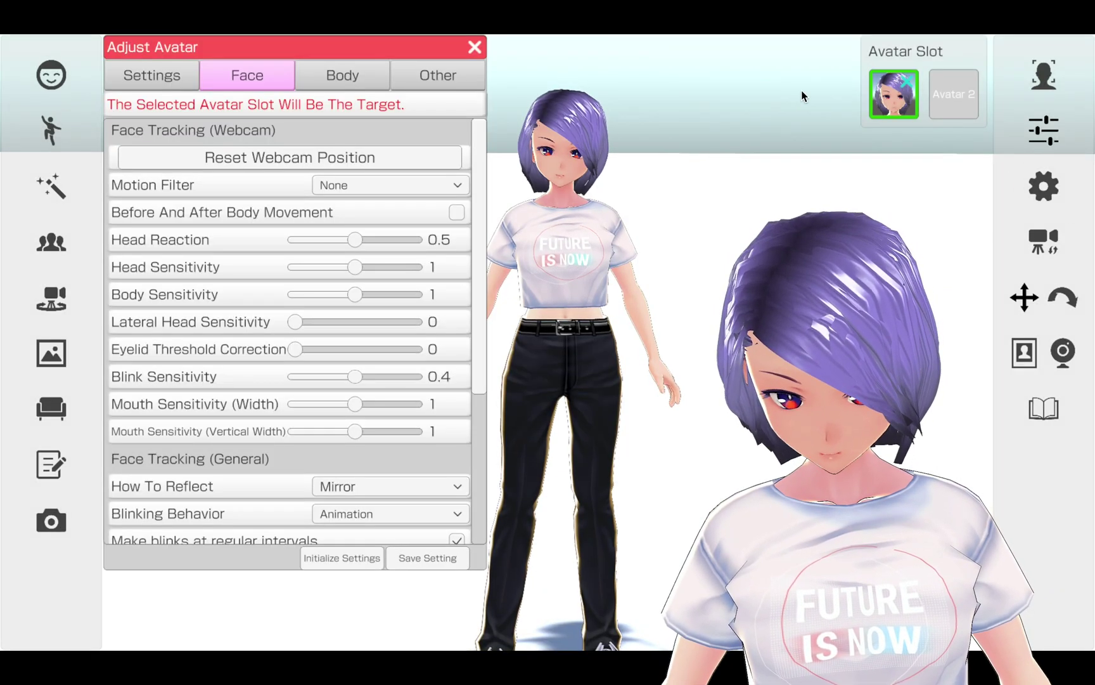
Step: Keep the first avatar slot as the target and scroll through the Face settings
left_click(957, 106)
left_click(894, 98)
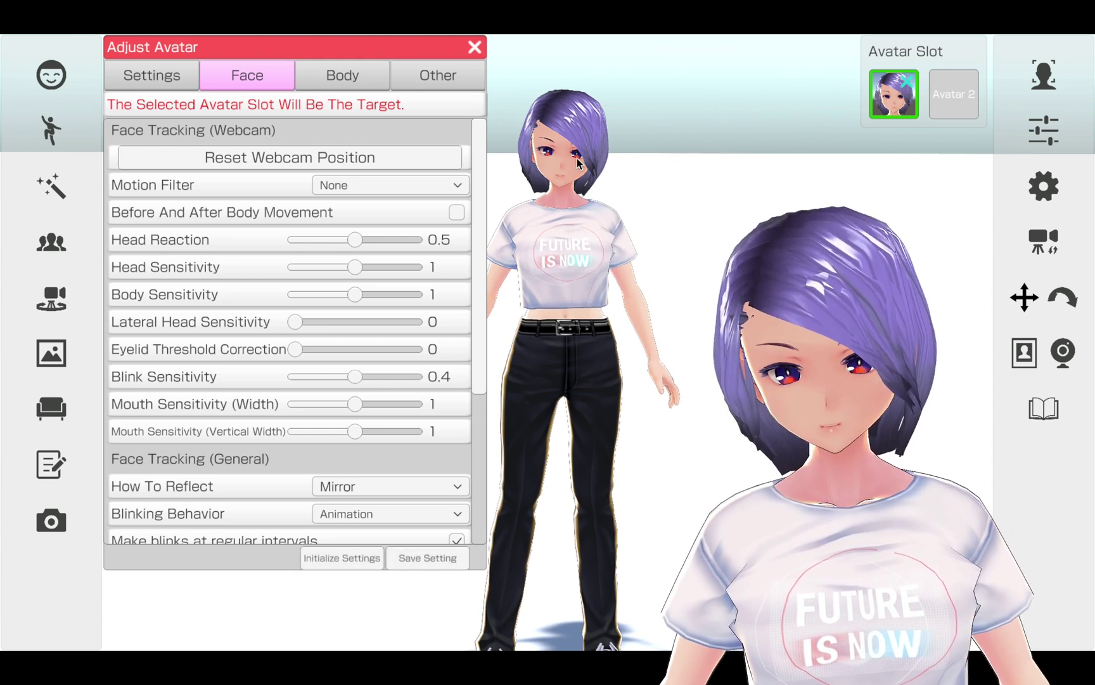
scroll(229, 285, "down", 1)
scroll(228, 285, "down", 5)
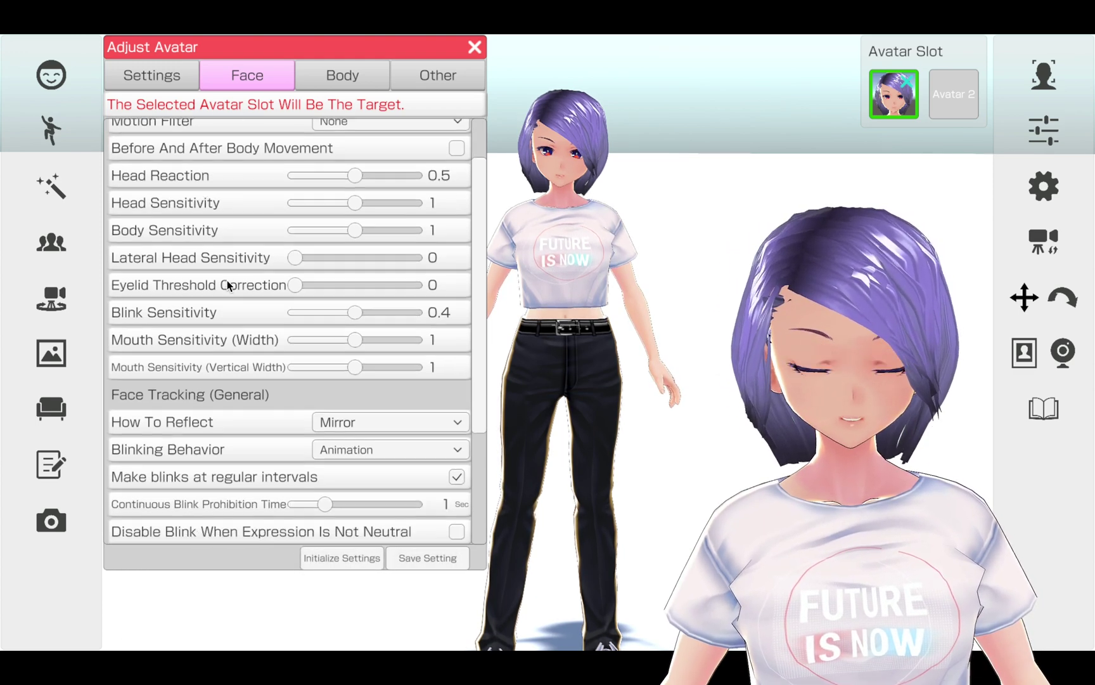
scroll(227, 280, "up", 5)
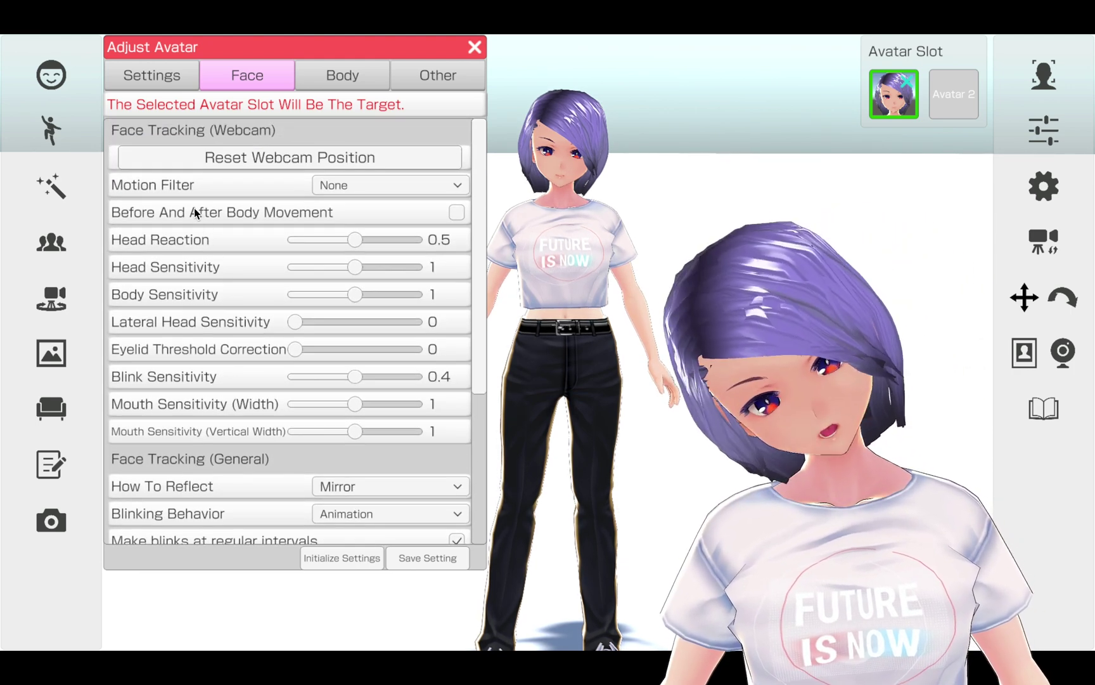
scroll(194, 261, "down", 1)
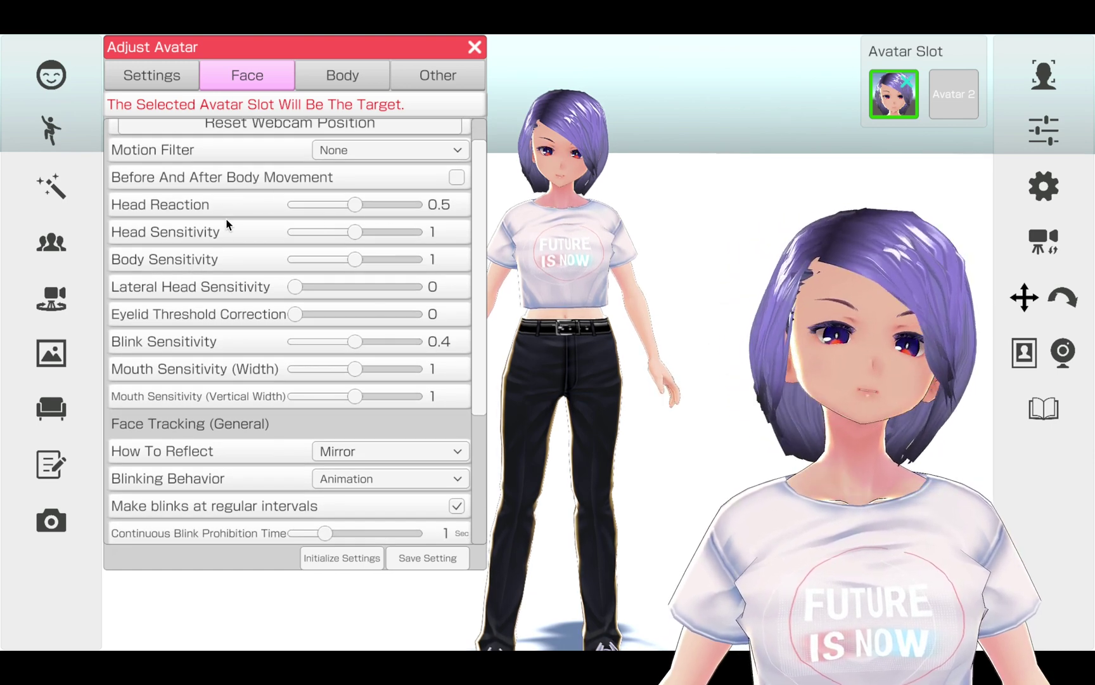
scroll(221, 238, "down", 4)
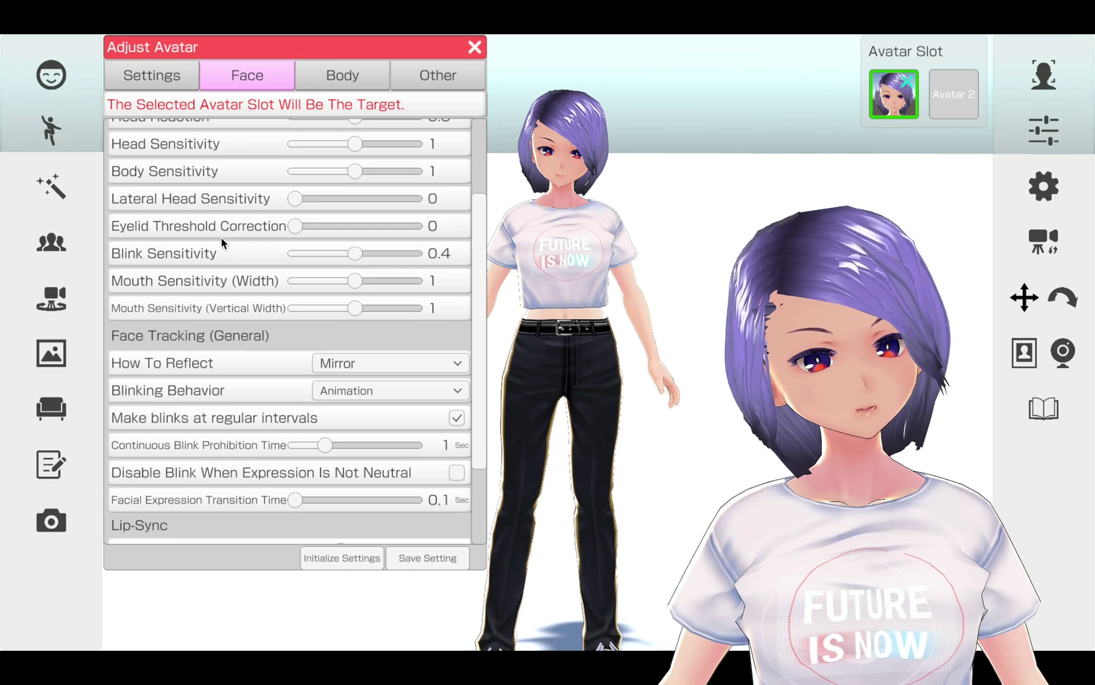
scroll(222, 238, "down", 1)
scroll(222, 238, "up", 3)
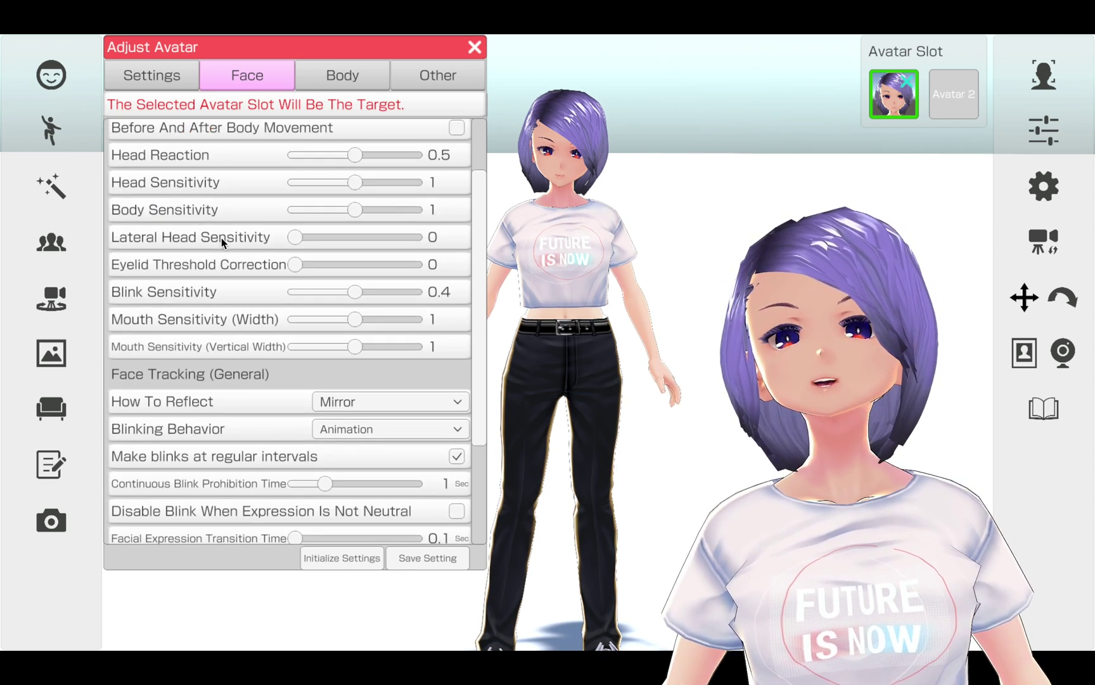
scroll(223, 270, "up", 2)
scroll(222, 271, "down", 4)
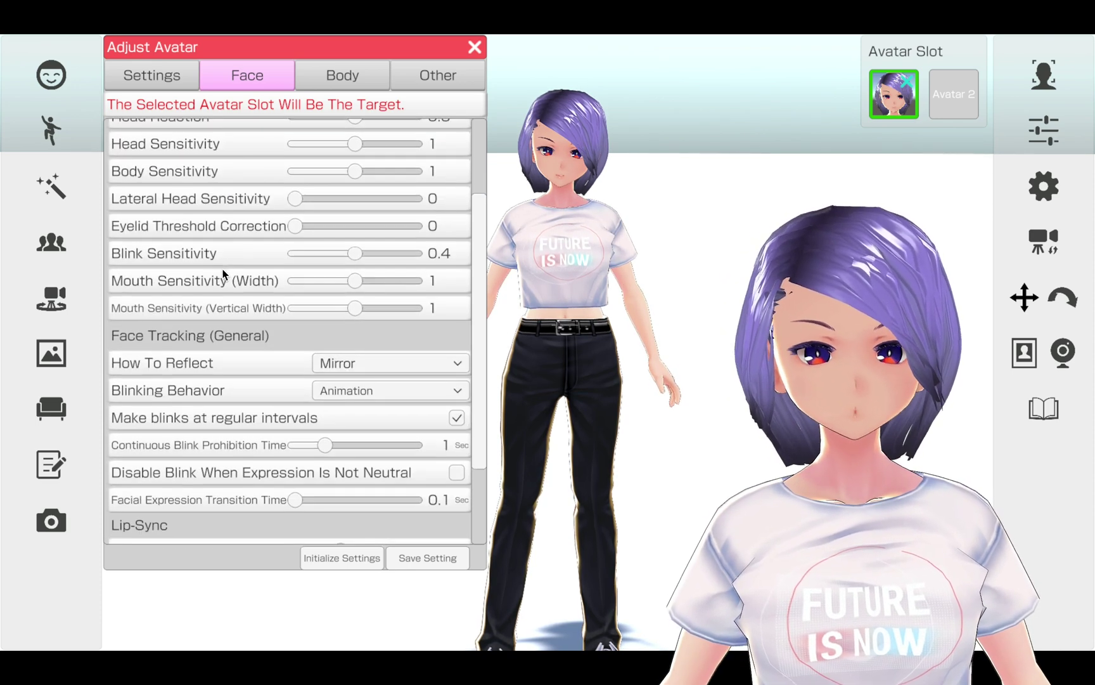
scroll(222, 272, "down", 2)
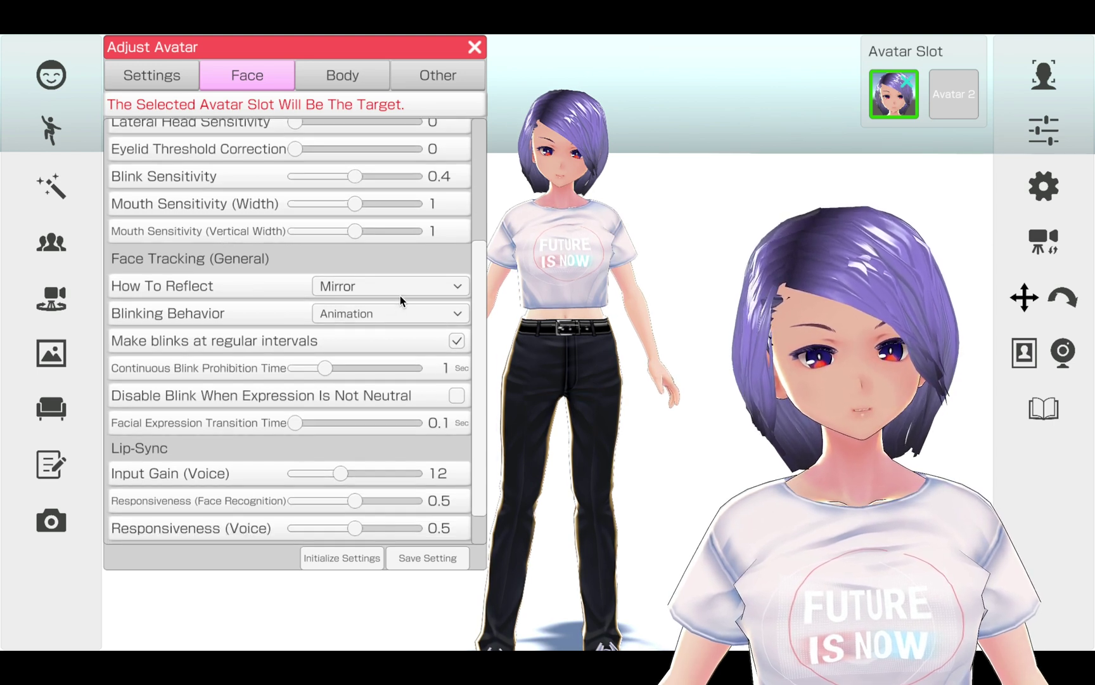
Step: Keep Mirror as How To Reflect and Animation as the Blinking Behavior
left_click(408, 289)
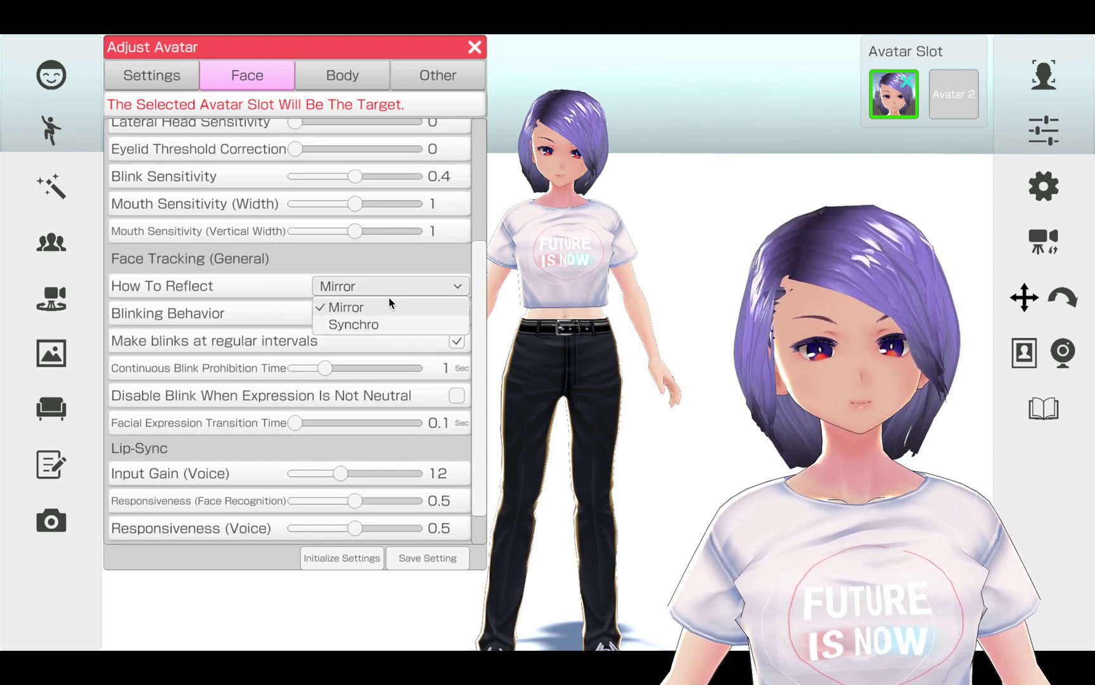
left_click(252, 267)
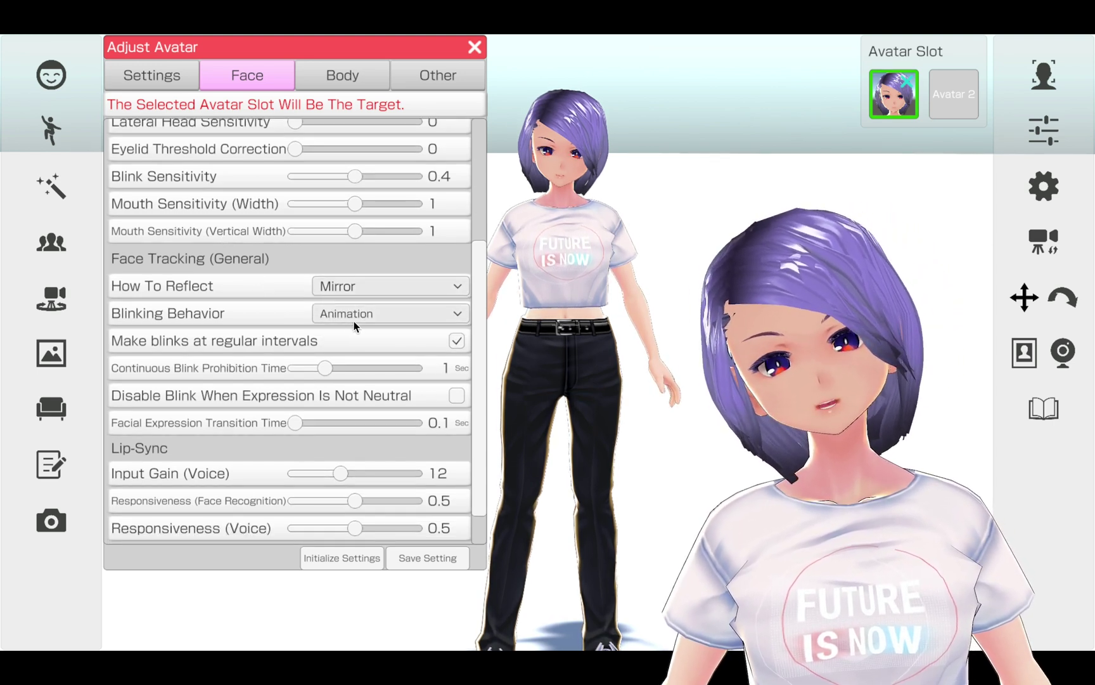
left_click(359, 317)
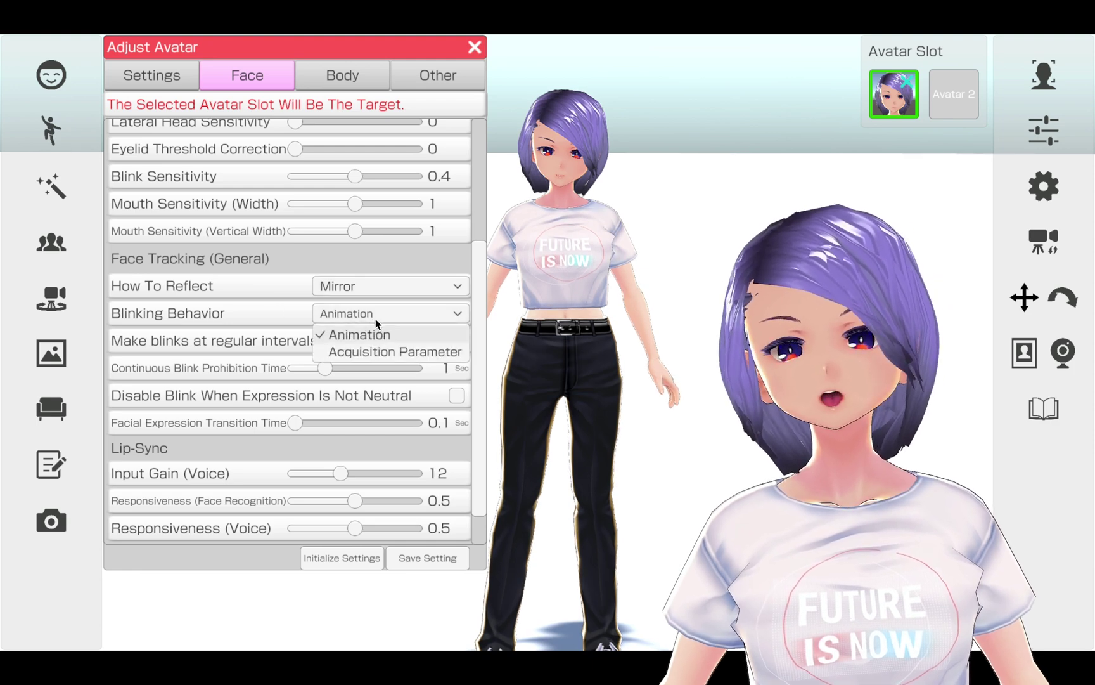
left_click(374, 337)
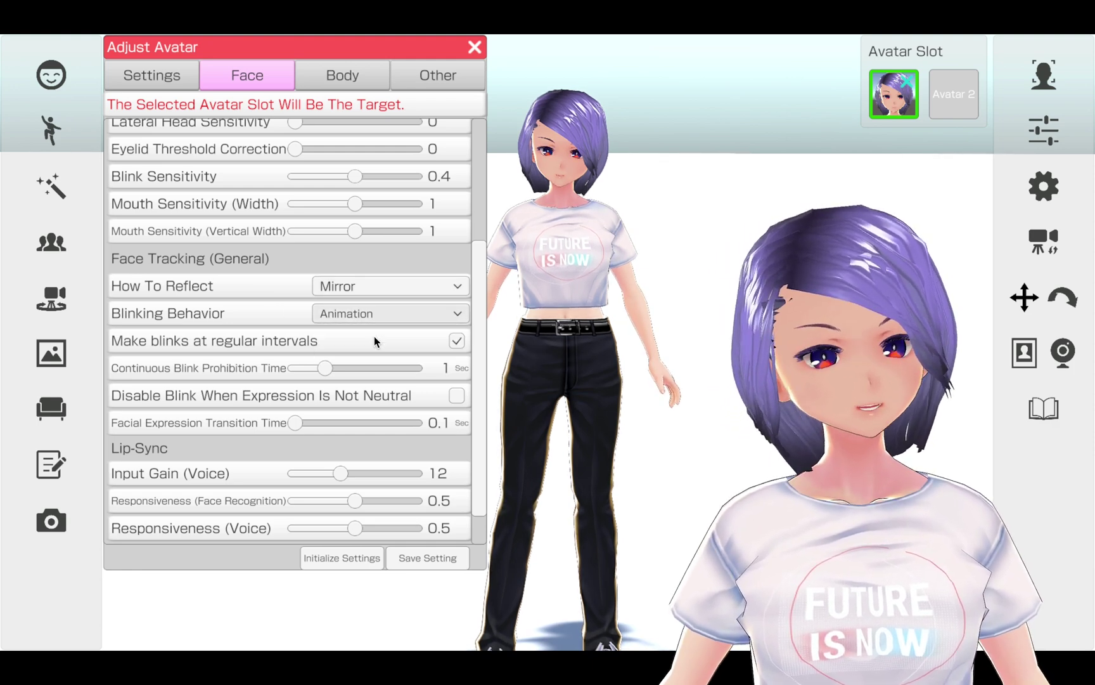
scroll(241, 300, "down", 1)
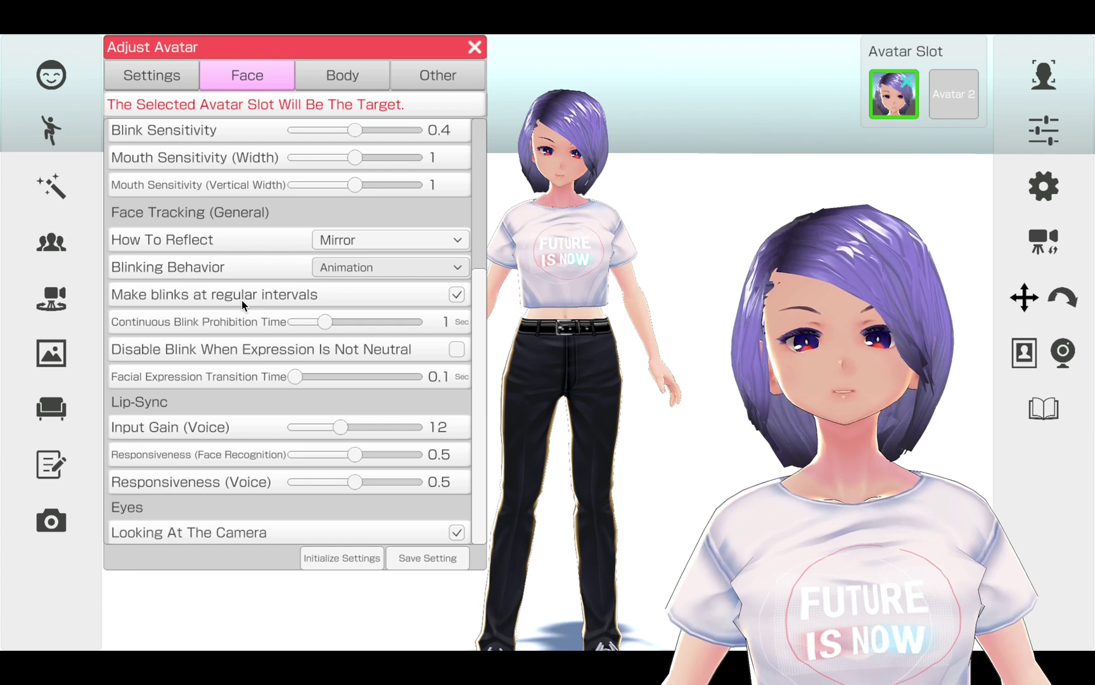
scroll(242, 300, "up", 1)
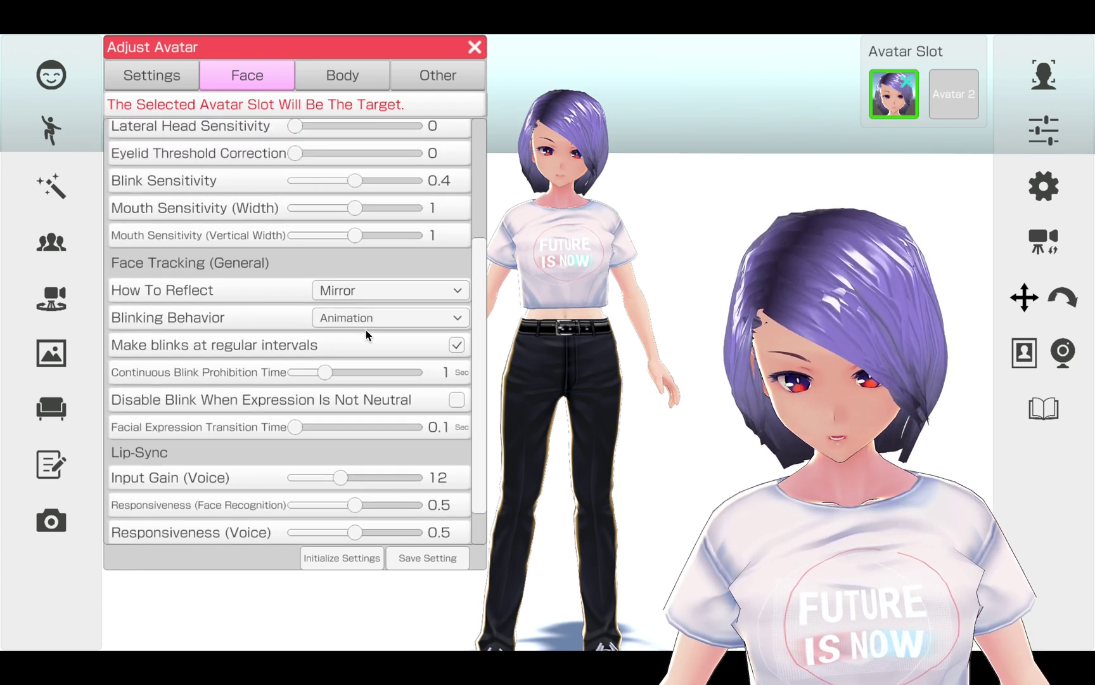
left_click(370, 321)
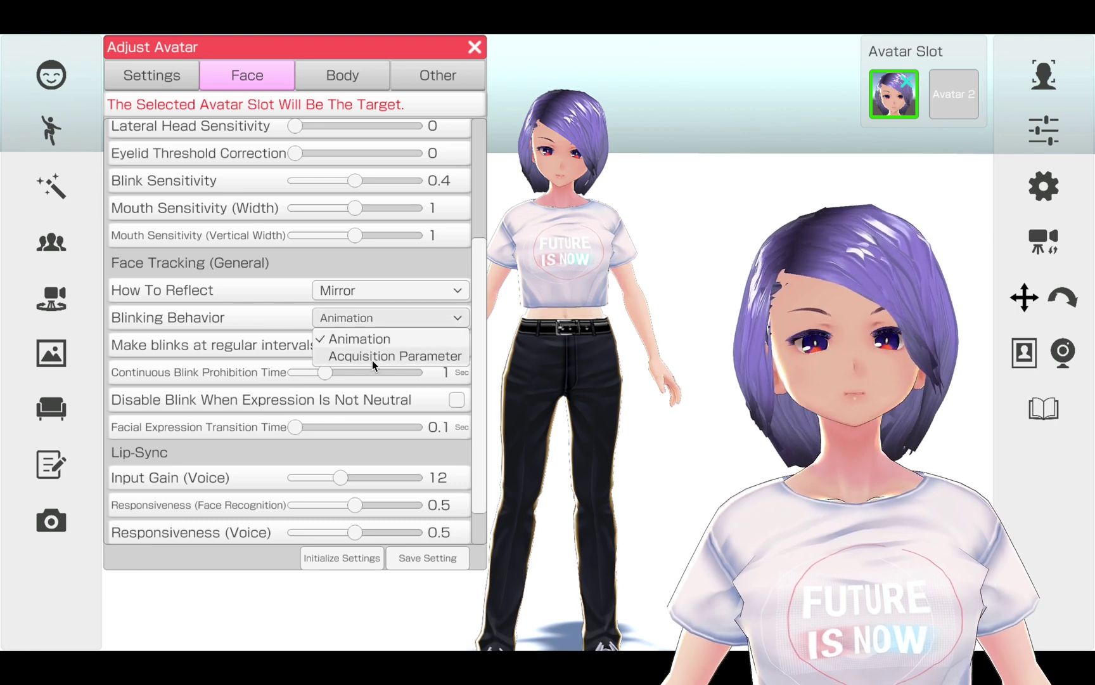
left_click(239, 260)
scroll(232, 320, "down", 1)
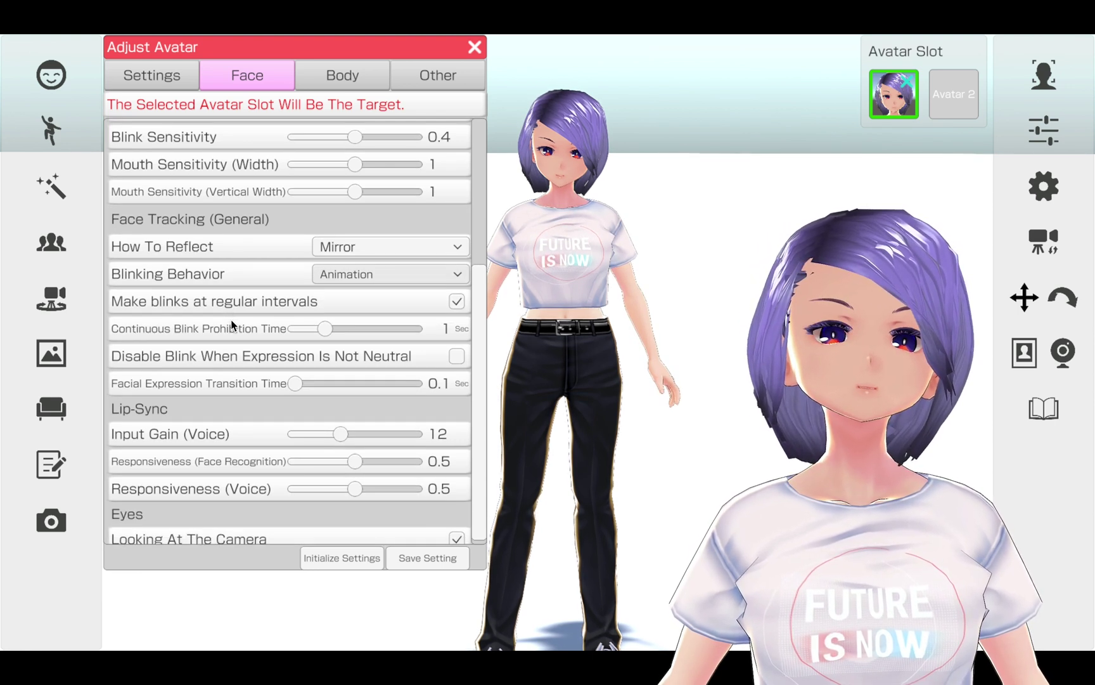
scroll(207, 444, "down", 1)
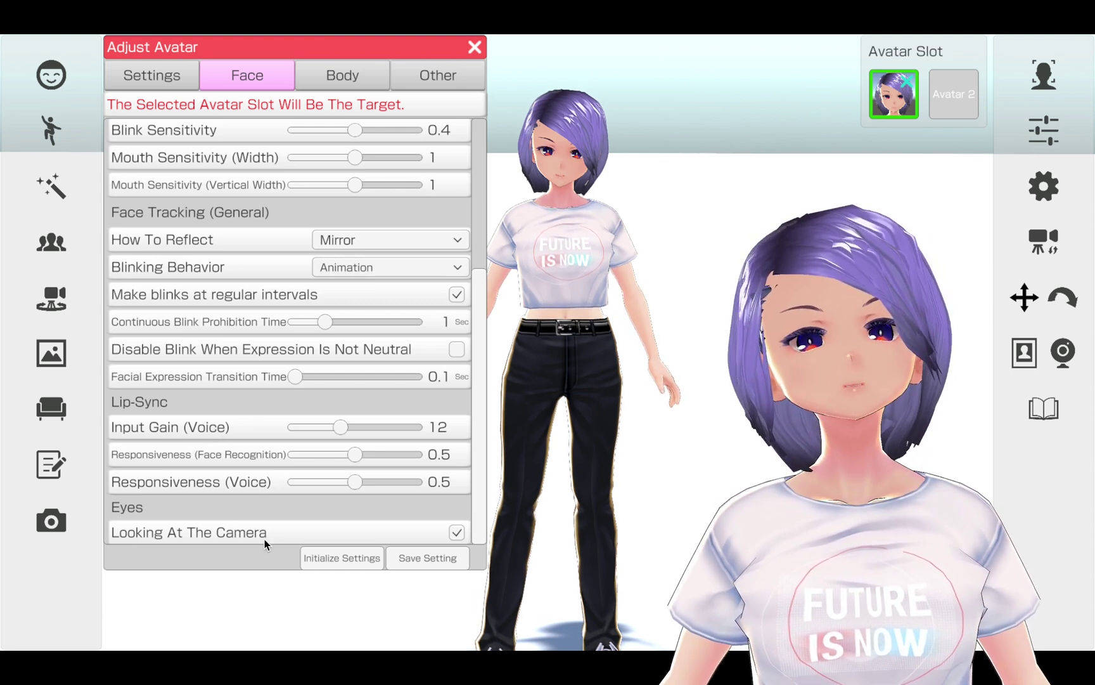
Step: Tick Looking At The Camera so the avatar keeps eye contact
left_click(457, 532)
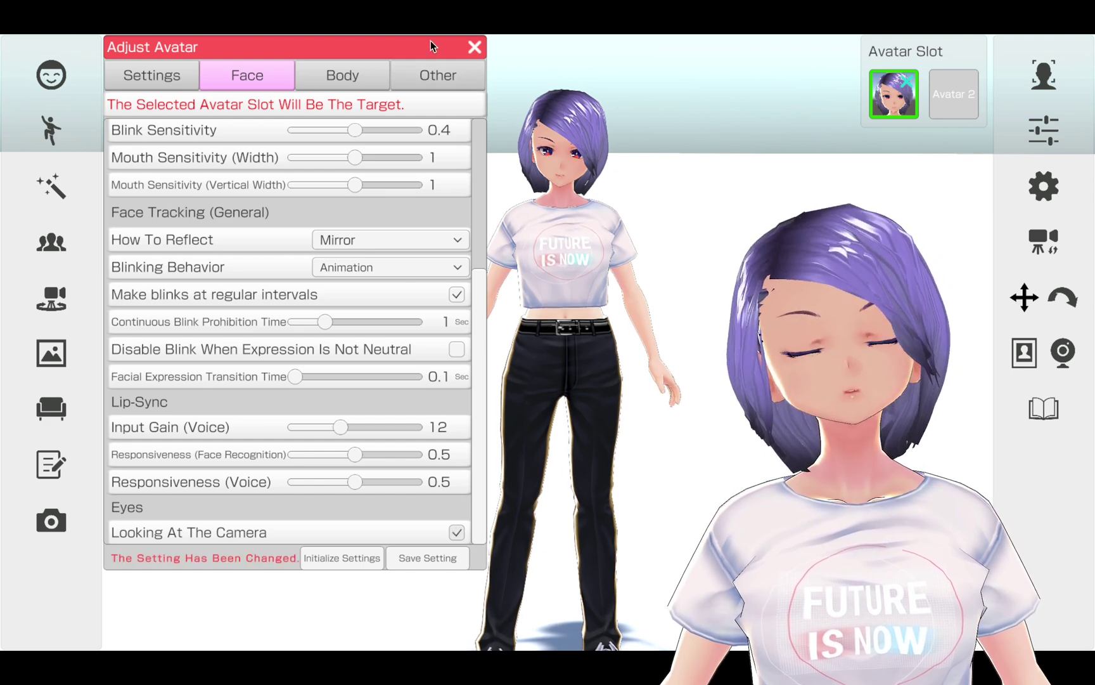
left_click(422, 83)
left_click(350, 82)
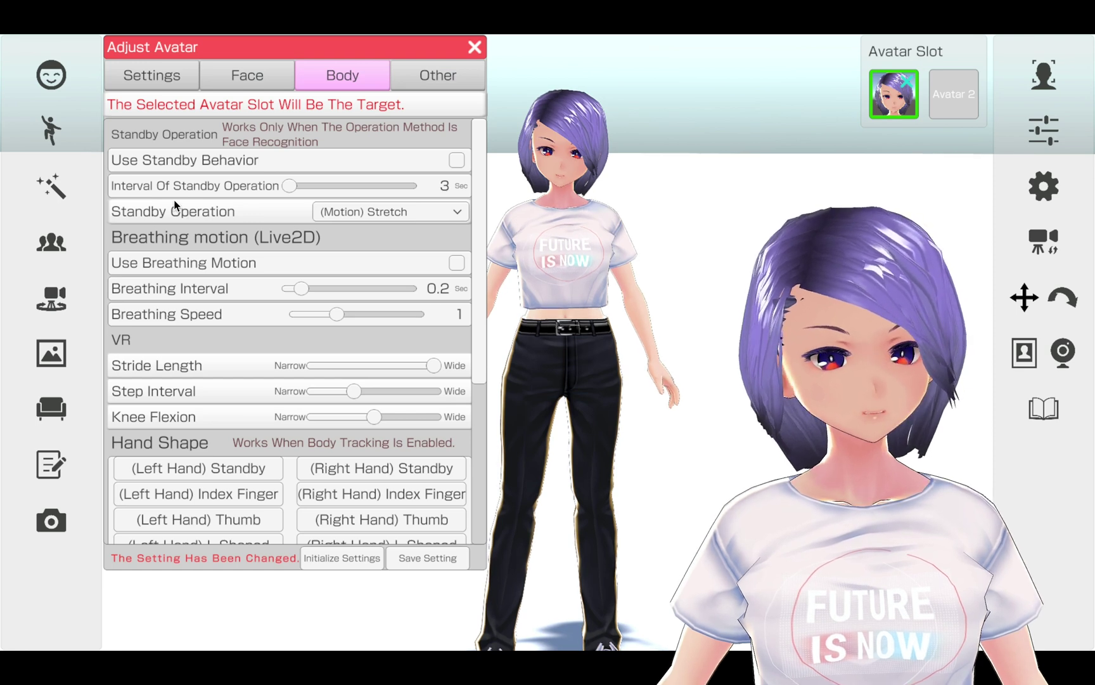
Step: Scroll through the Body page's standby, breathing and VR settings
scroll(173, 200, "down", 3)
scroll(173, 199, "up", 2)
scroll(175, 202, "up", 1)
scroll(188, 231, "down", 6)
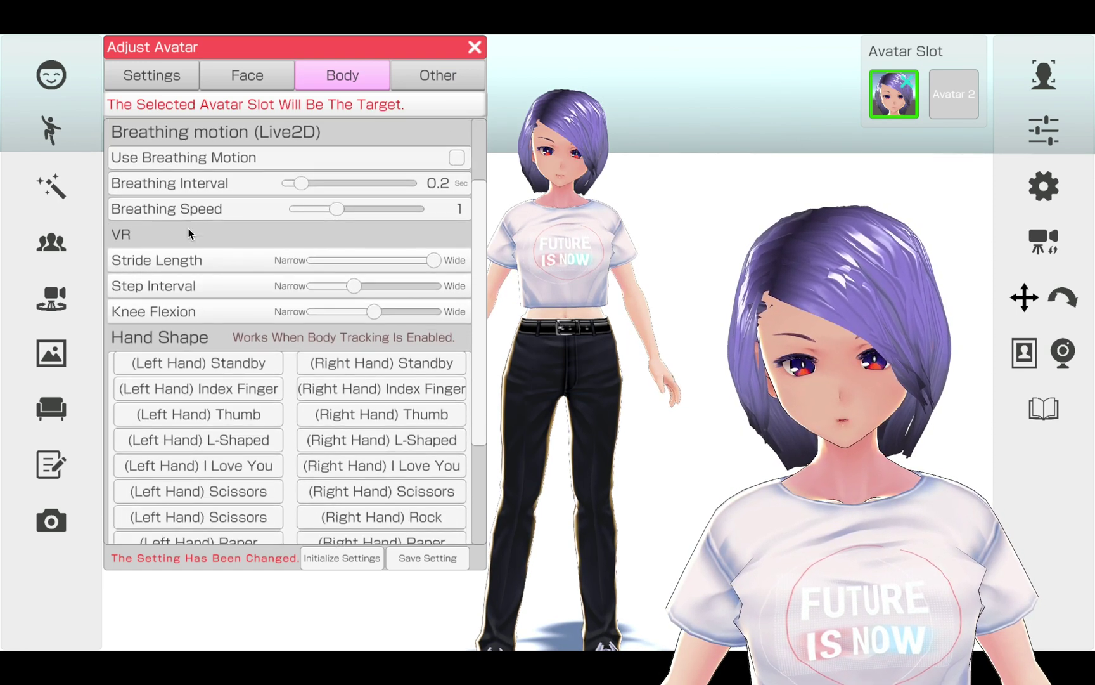
scroll(188, 231, "up", 4)
scroll(189, 232, "up", 2)
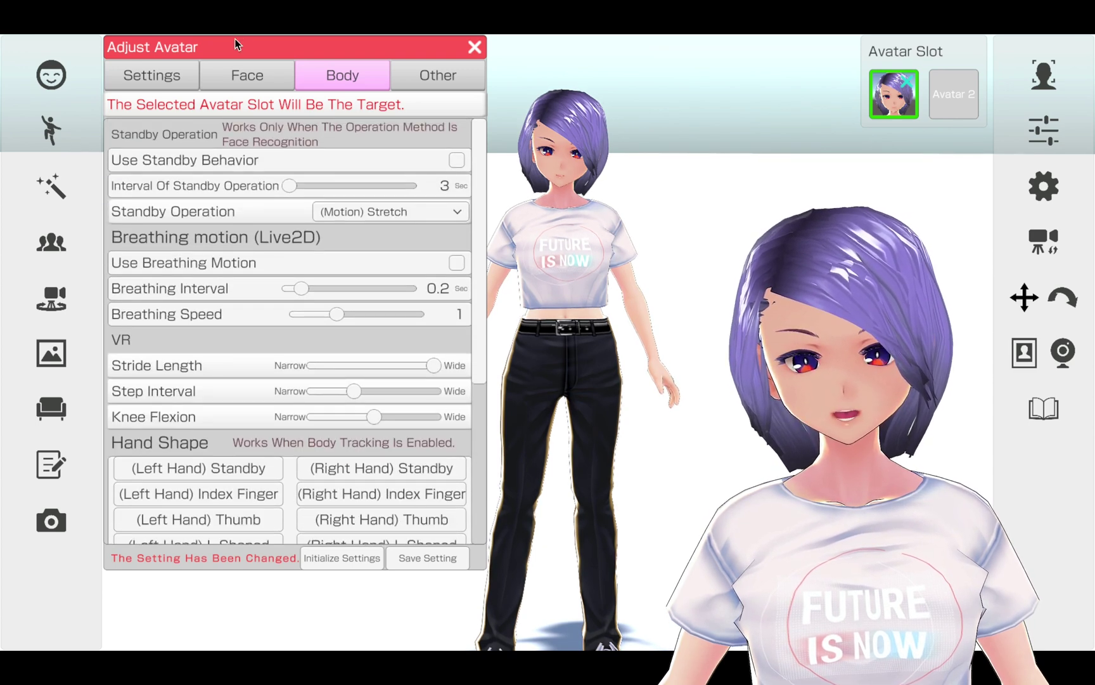
left_click(427, 77)
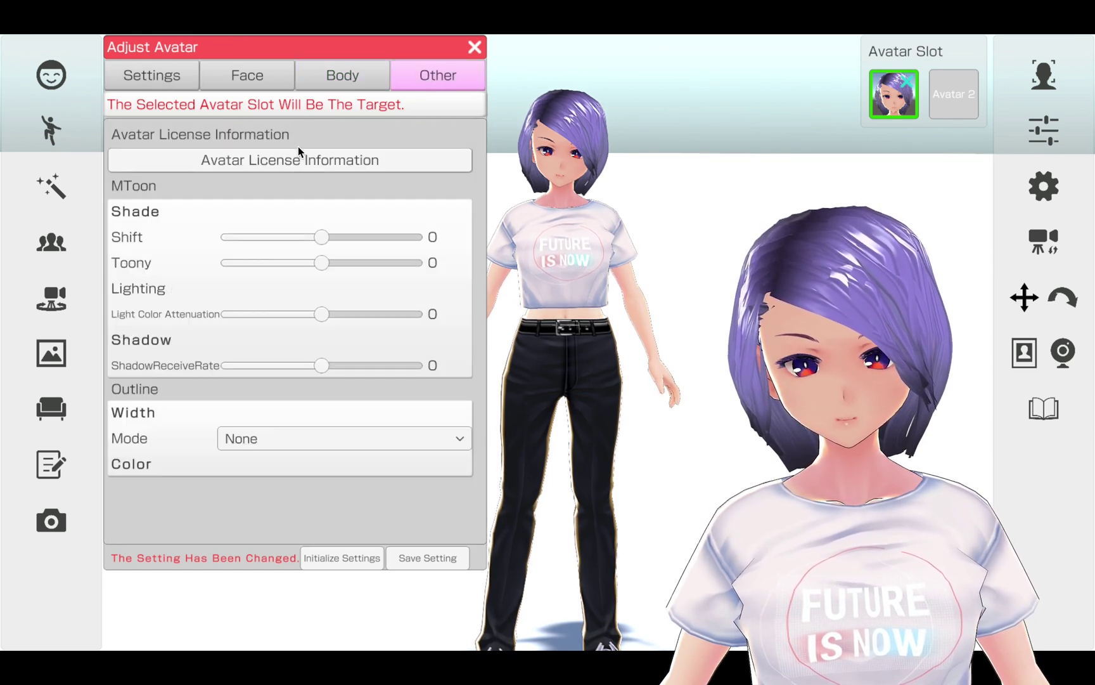
Step: Set MToon Shift to 0.46, Toony to 0.11 and ShadowReceiveRate to -0.09
left_click_drag(325, 232, 286, 236)
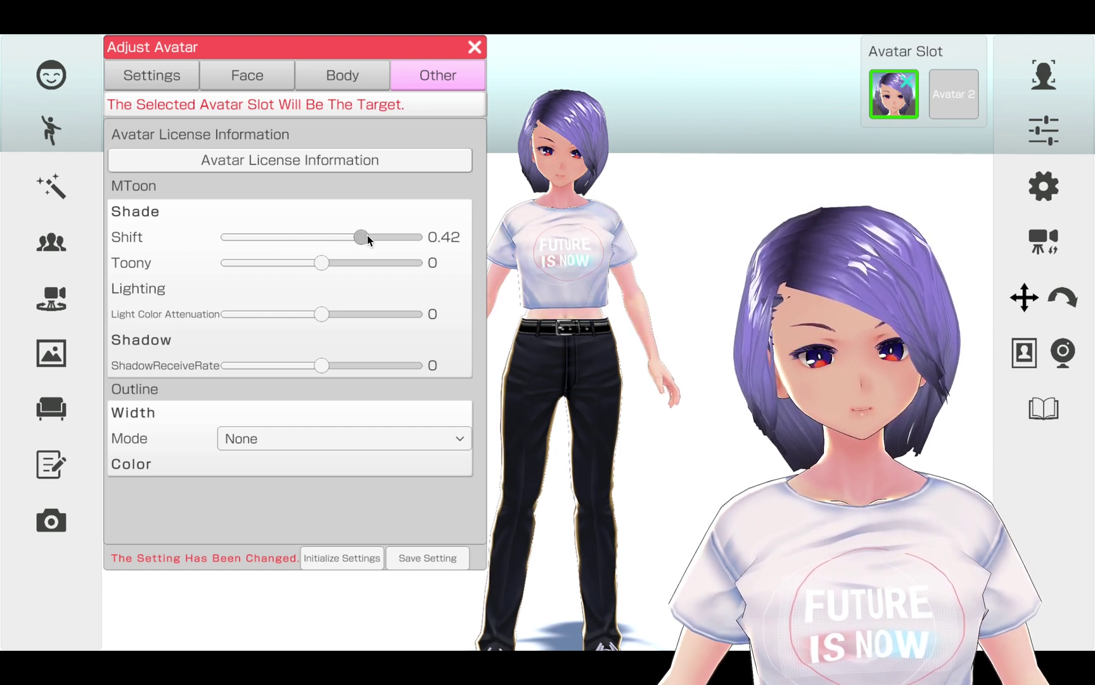
left_click_drag(324, 262, 351, 267)
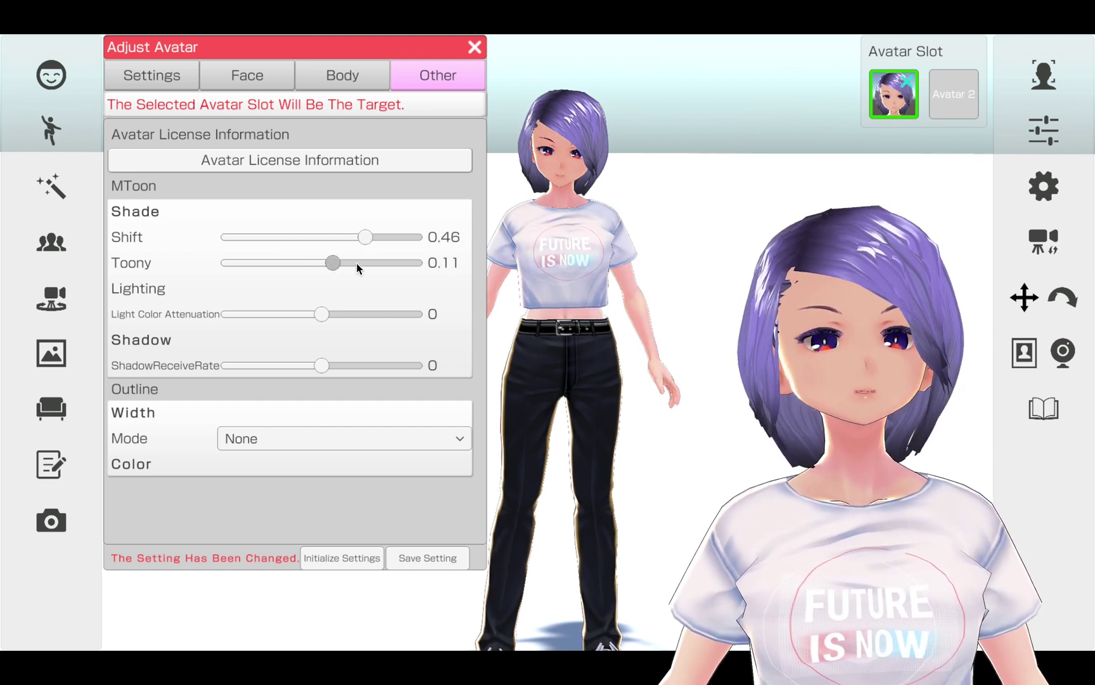
left_click_drag(444, 271, 327, 265)
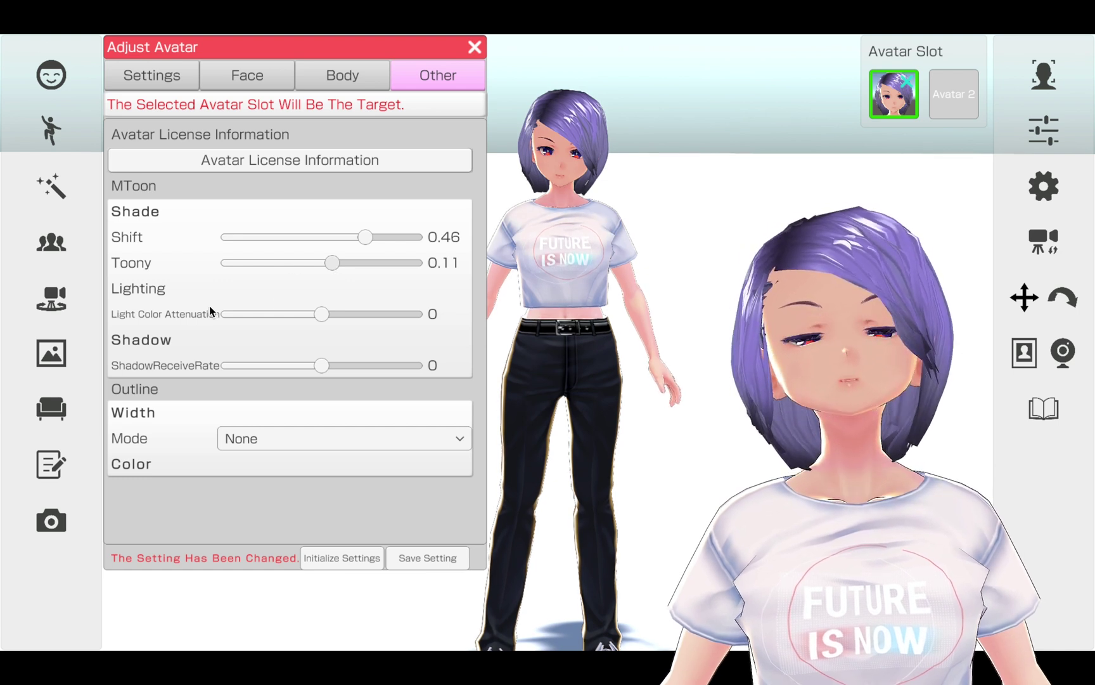
mouse_move(328, 360)
left_mouse_down()
mouse_move(354, 364)
mouse_move(308, 368)
mouse_move(319, 365)
left_mouse_up()
Step: Try World Coordinates outline mode, then set Outline Mode back to None
left_click(300, 446)
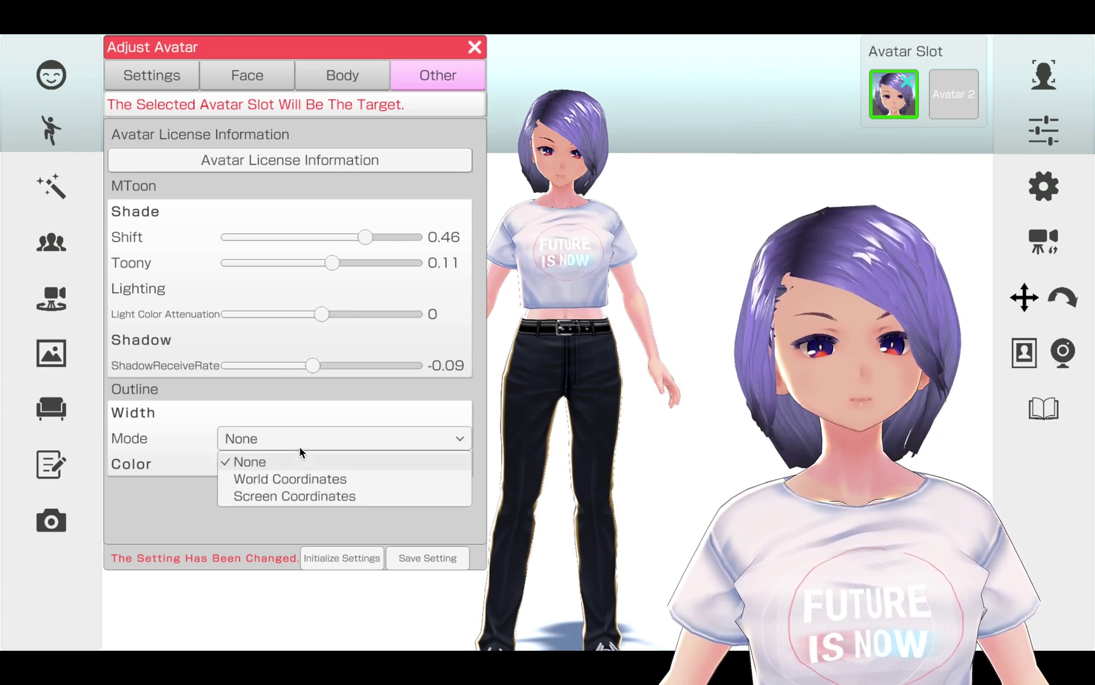
left_click(337, 482)
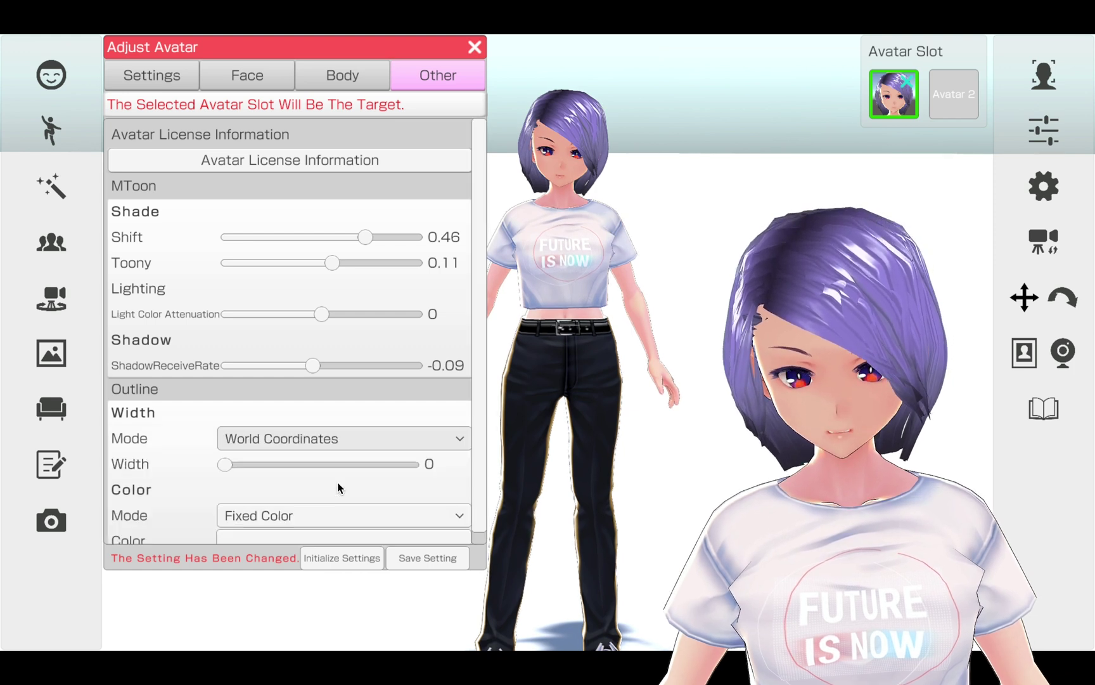
left_click(292, 441)
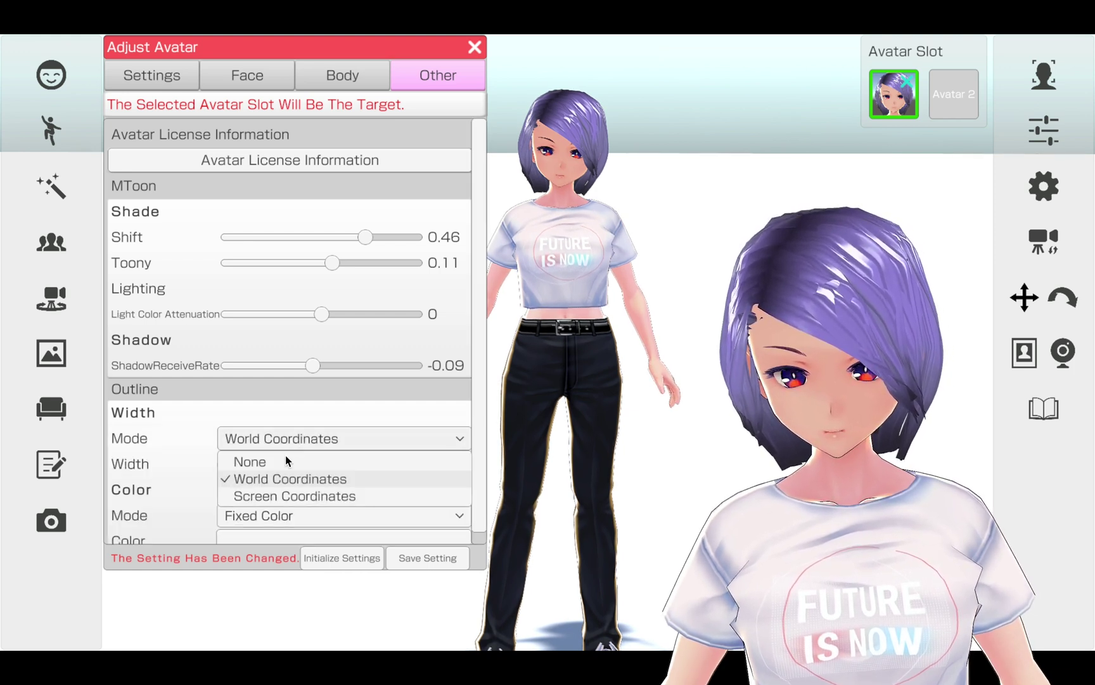
left_click(284, 460)
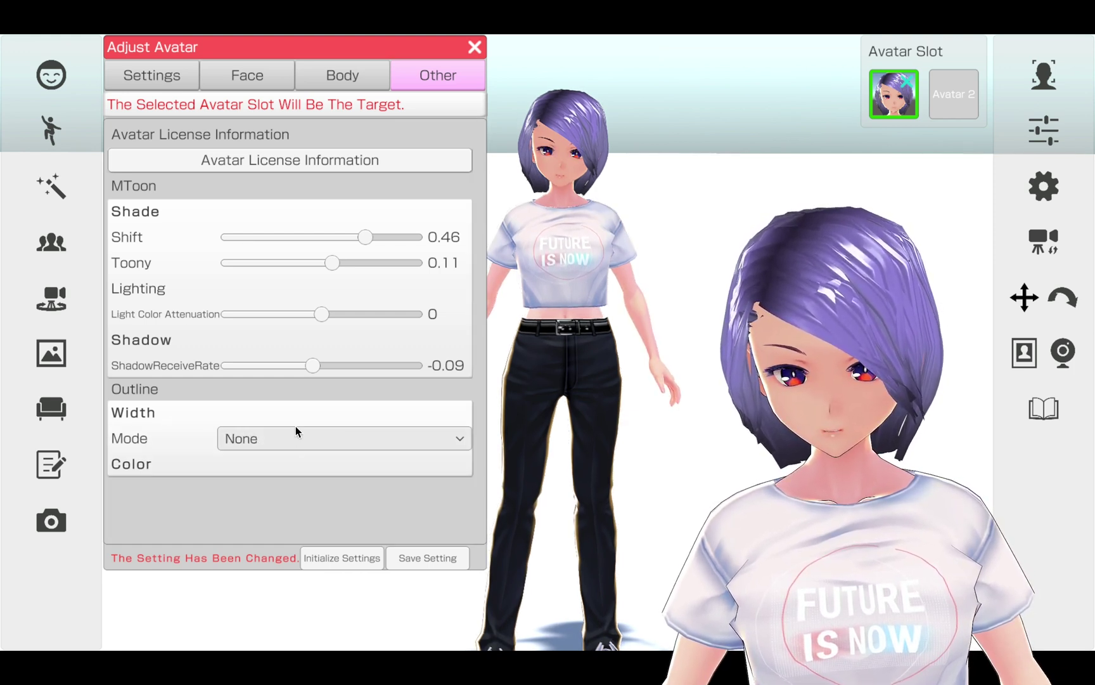
Step: Keep Face Recognition Only as the operation method and save when closing Adjust Avatar
left_click(162, 85)
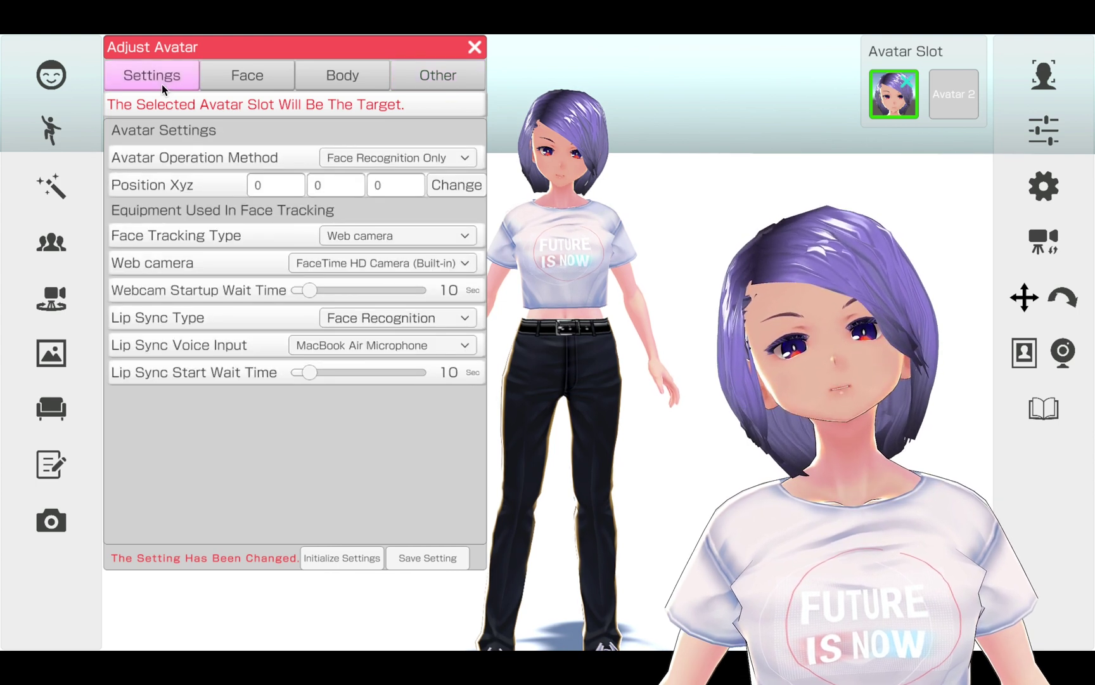
left_click(410, 162)
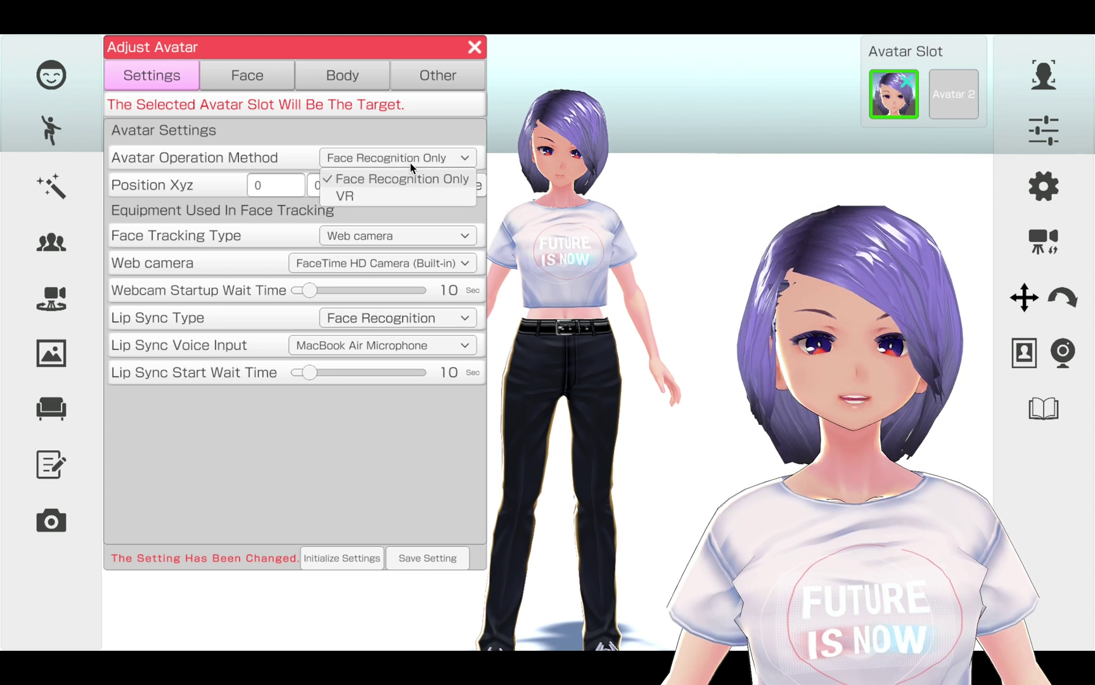
left_click(368, 176)
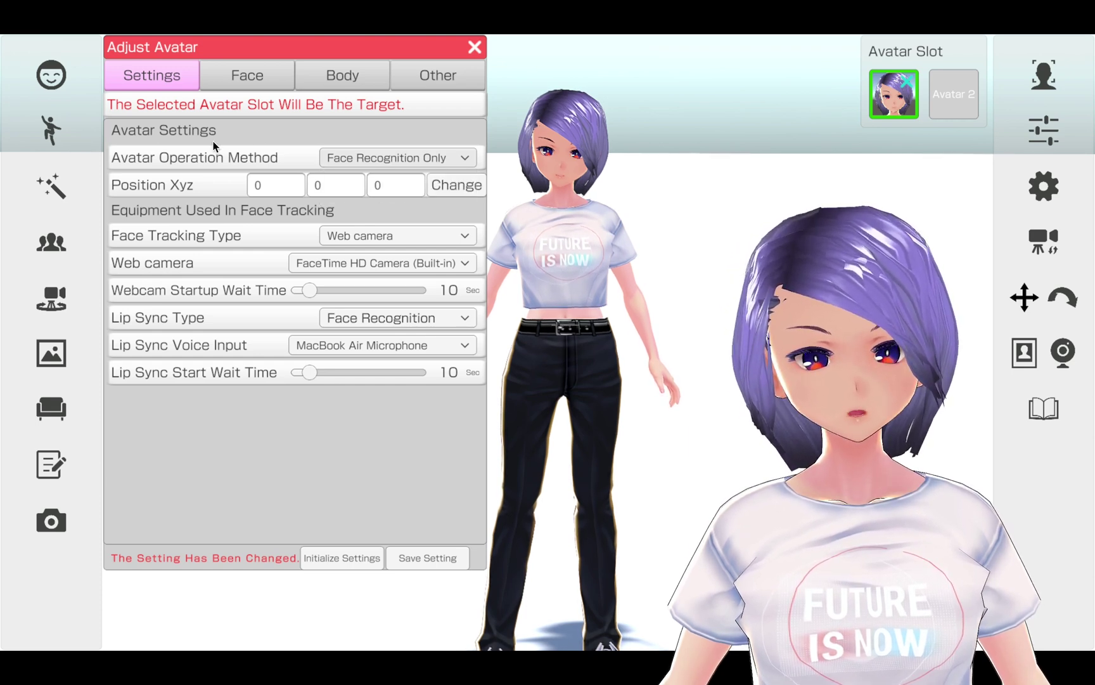
left_click(474, 47)
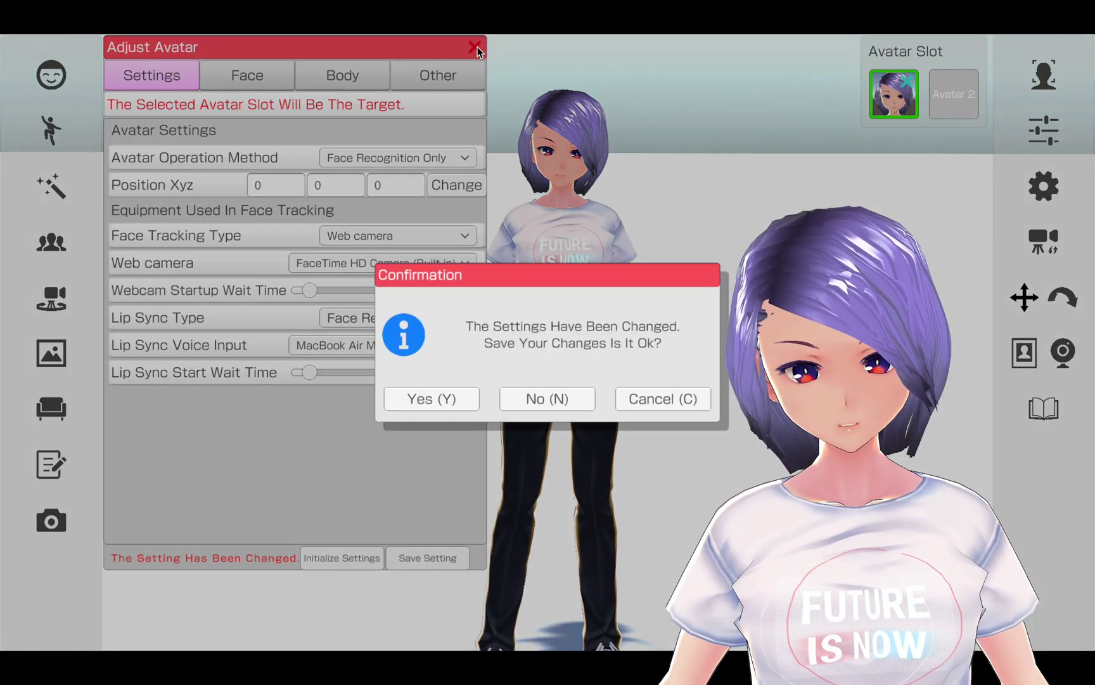
left_click(436, 398)
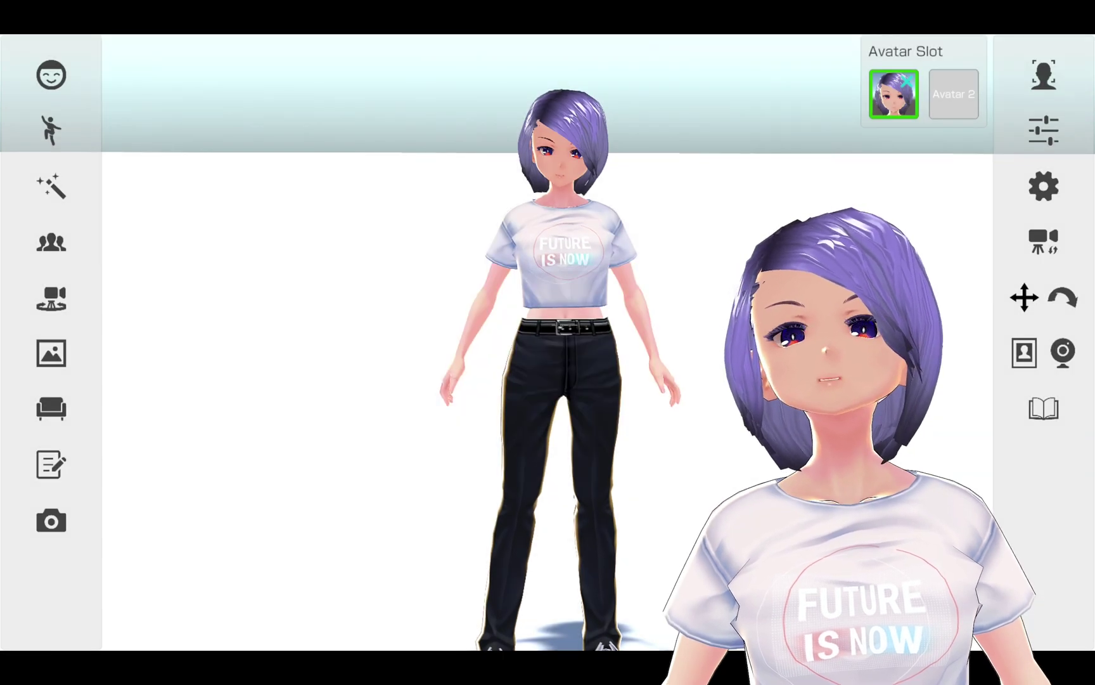
Step: Start face tracking, lip-sync and body operation for Avatar 1, then close the Start Tracking window
left_click(1046, 76)
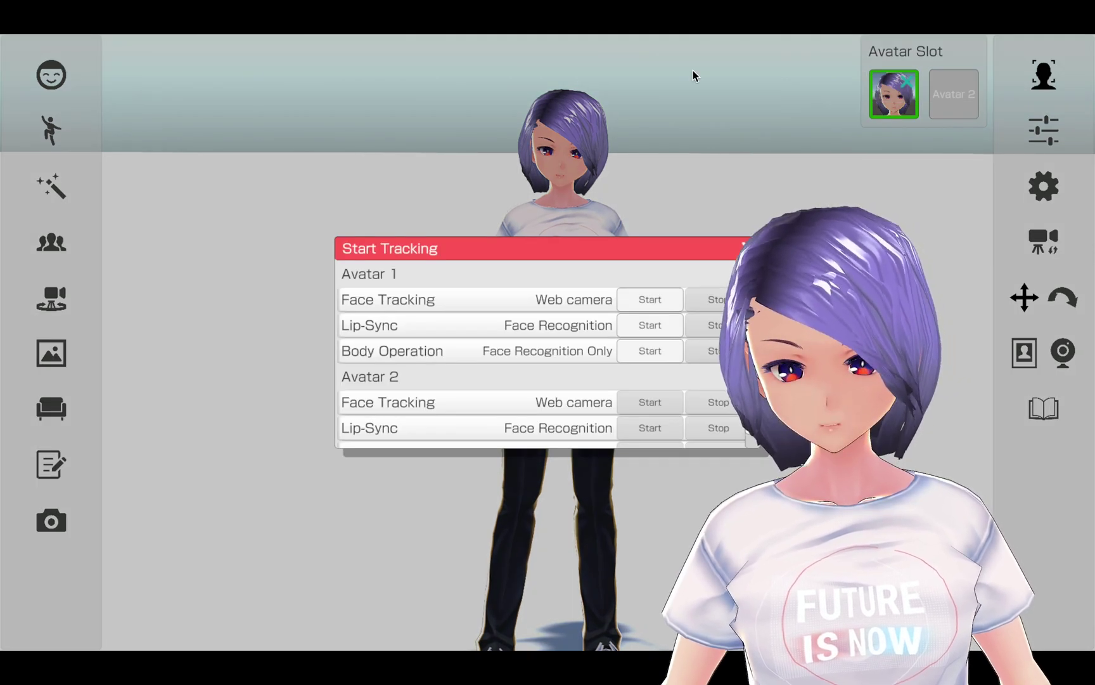
left_click(643, 302)
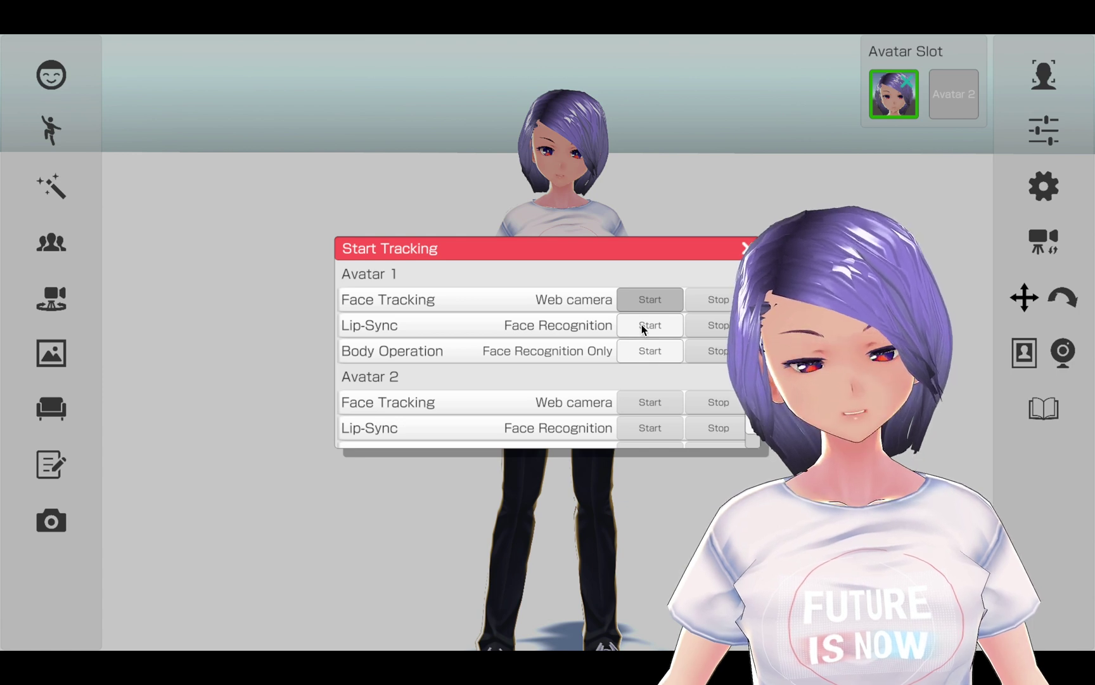
left_click(642, 326)
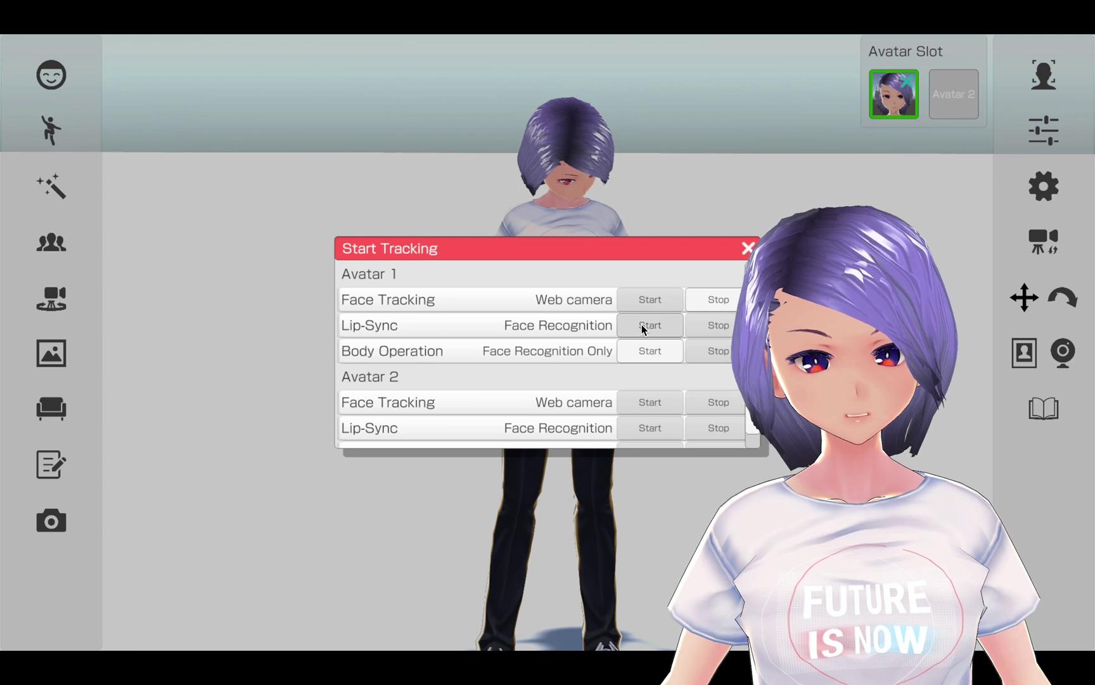
left_click(639, 355)
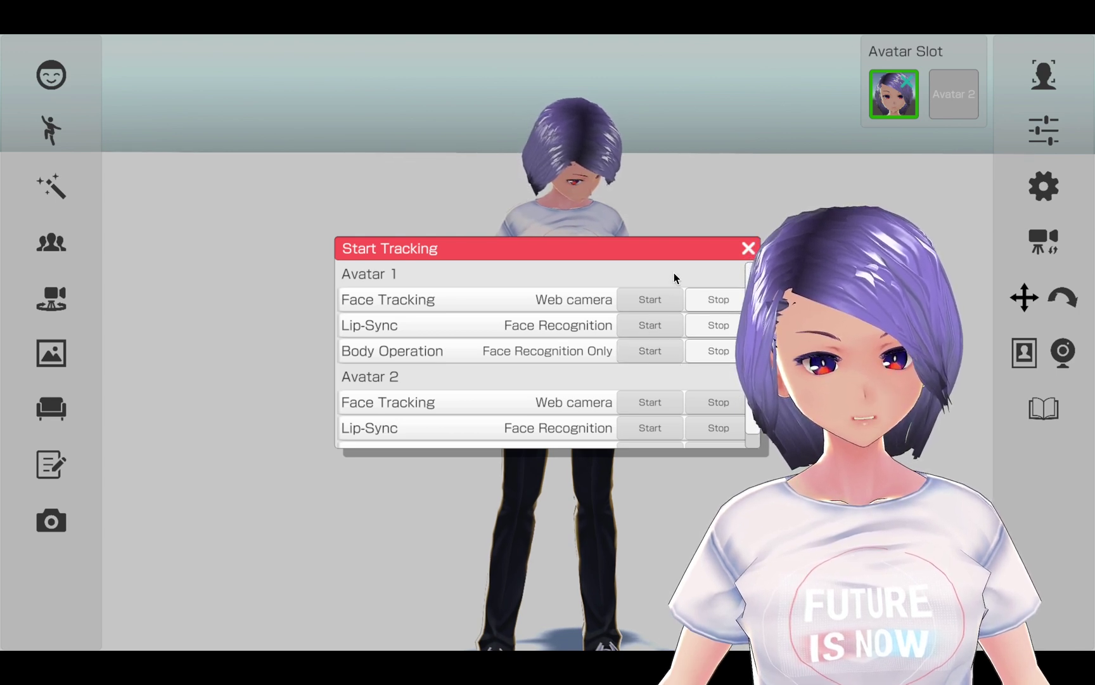
left_click(748, 248)
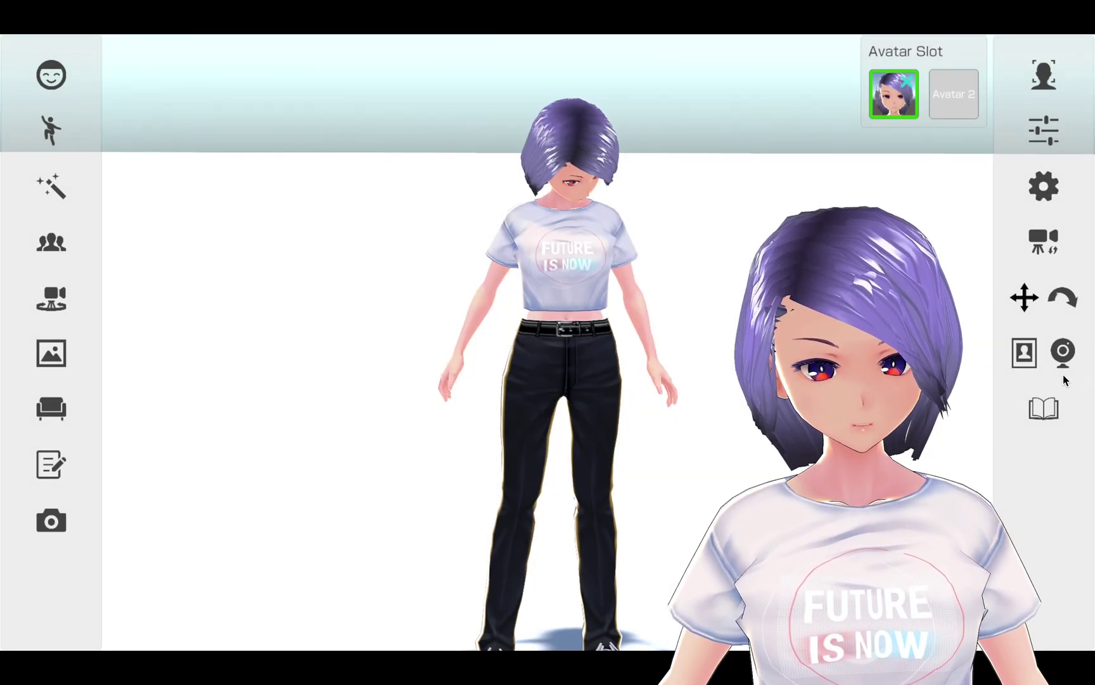
Step: Preview Avatar 1's webcam image, agreeing to the display confirmation
left_click(1025, 348)
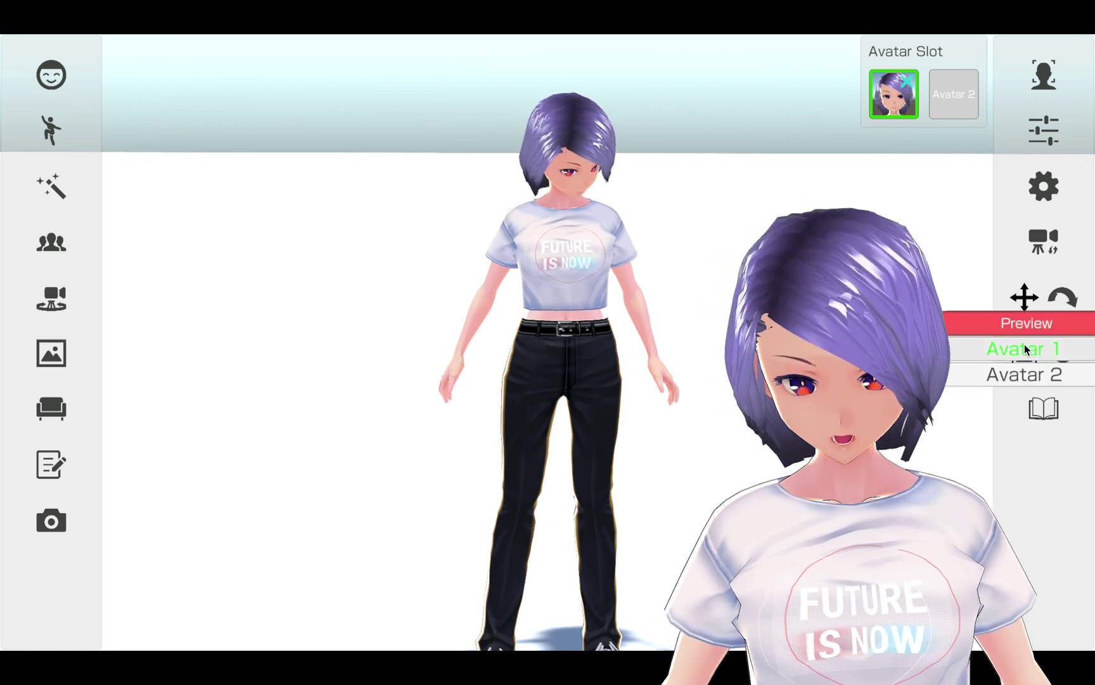
left_click(1025, 348)
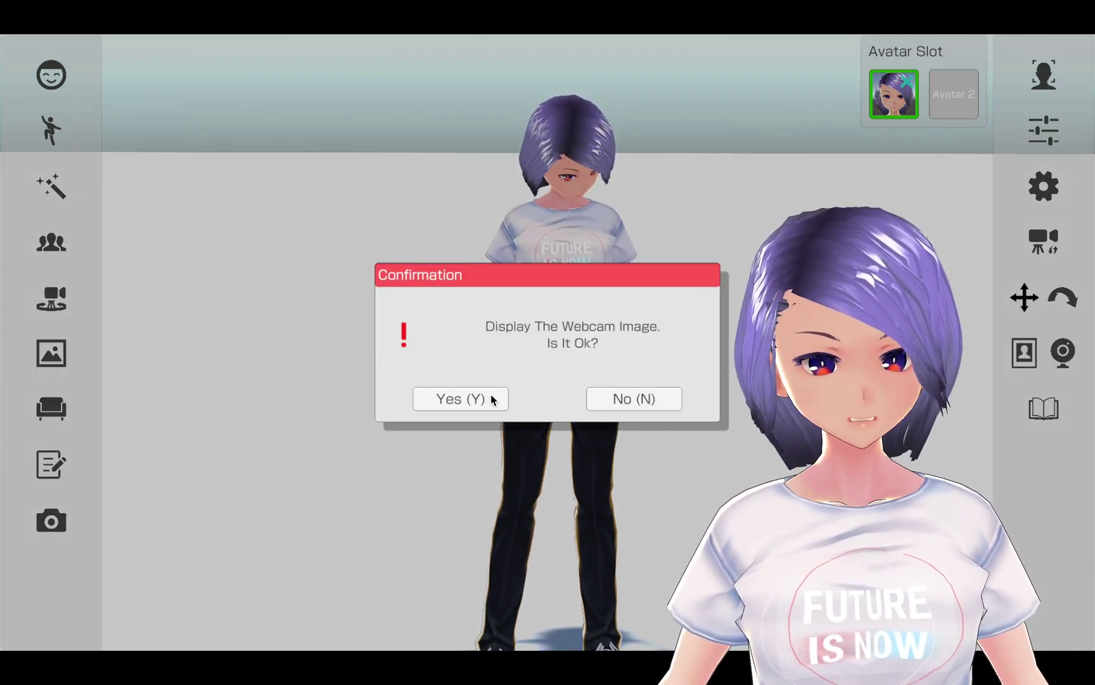
left_click(458, 399)
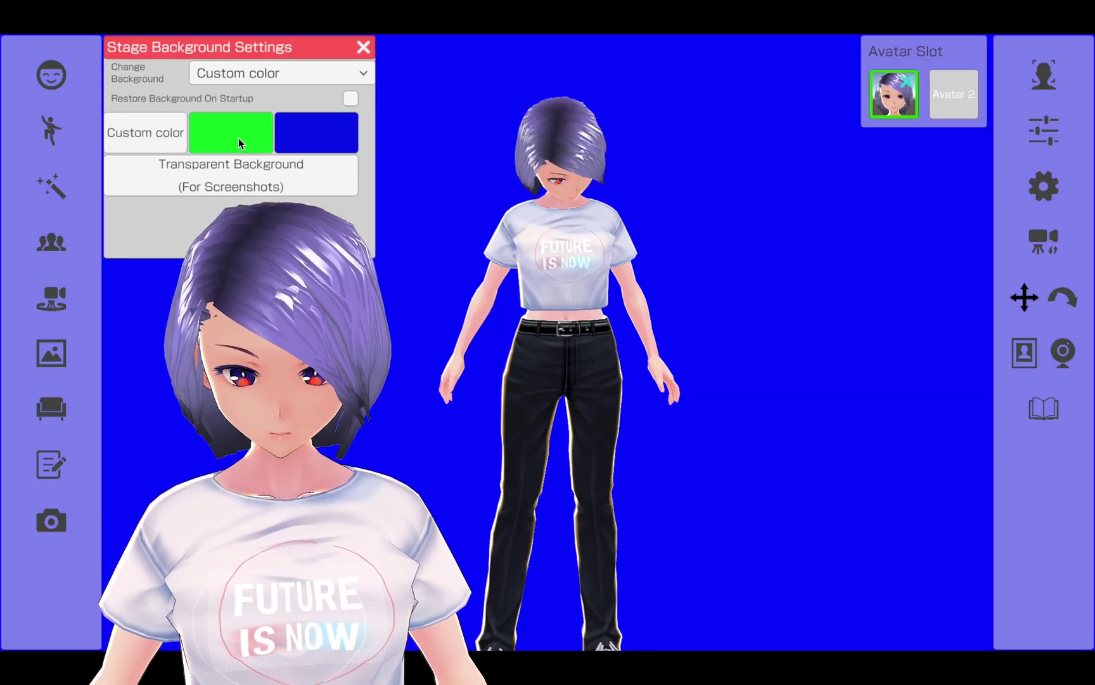
Step: Try a red custom stage colour, then set the stage background back to the green swatch
left_click(239, 140)
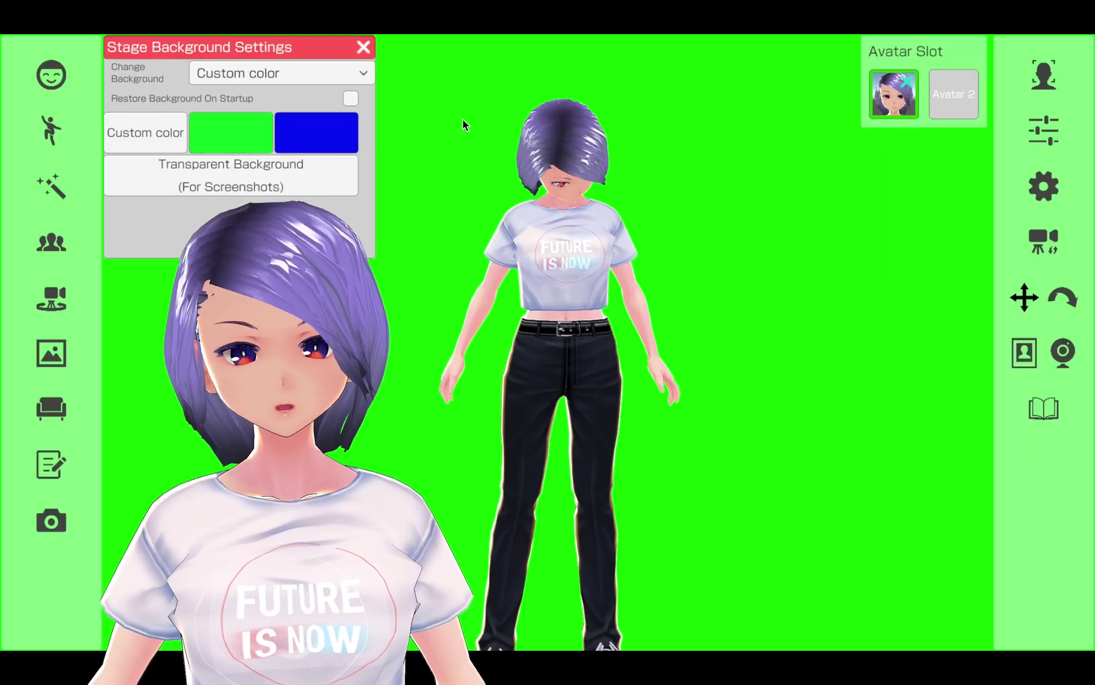
left_click(171, 131)
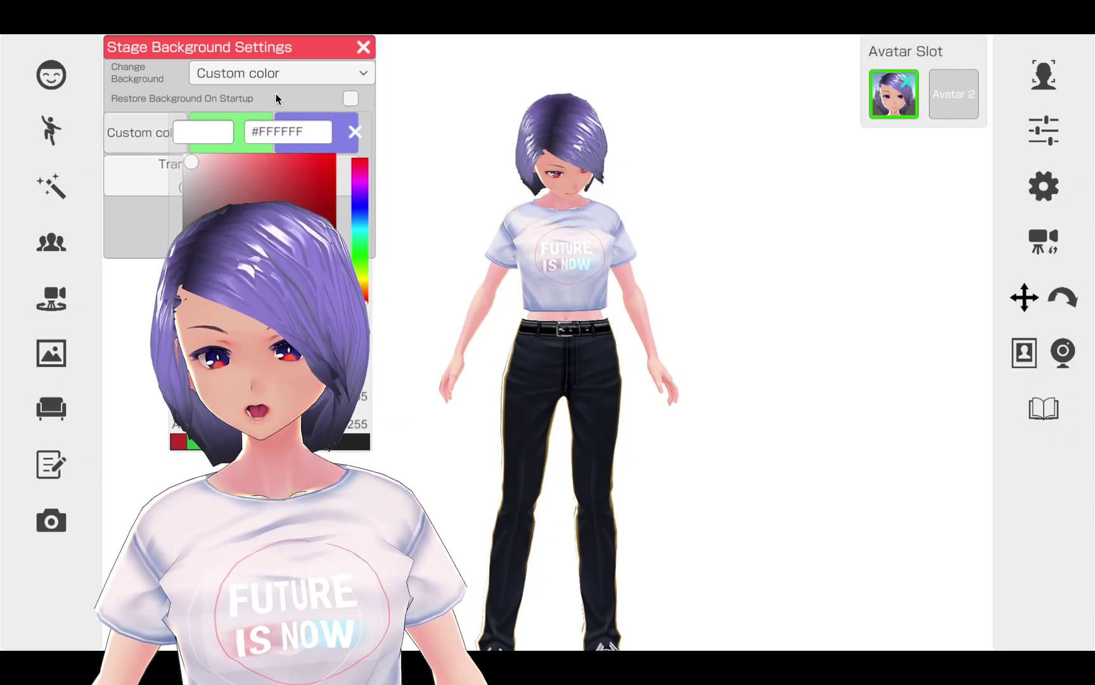
left_click_drag(191, 162, 274, 194)
left_click(234, 136)
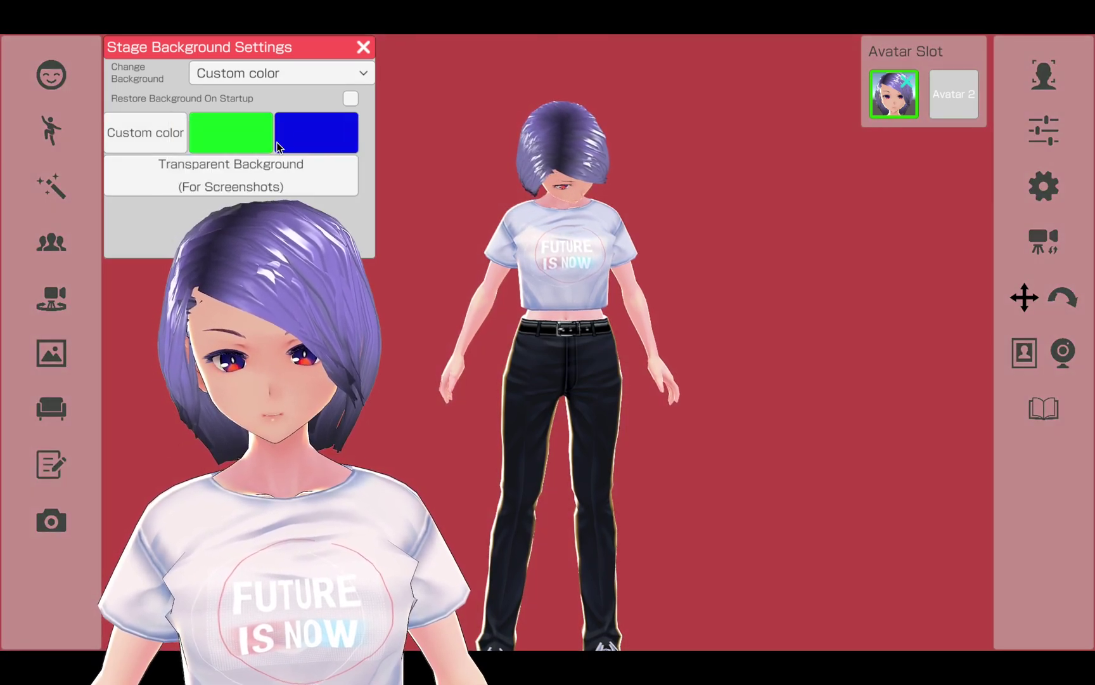
left_click(234, 136)
left_click(282, 74)
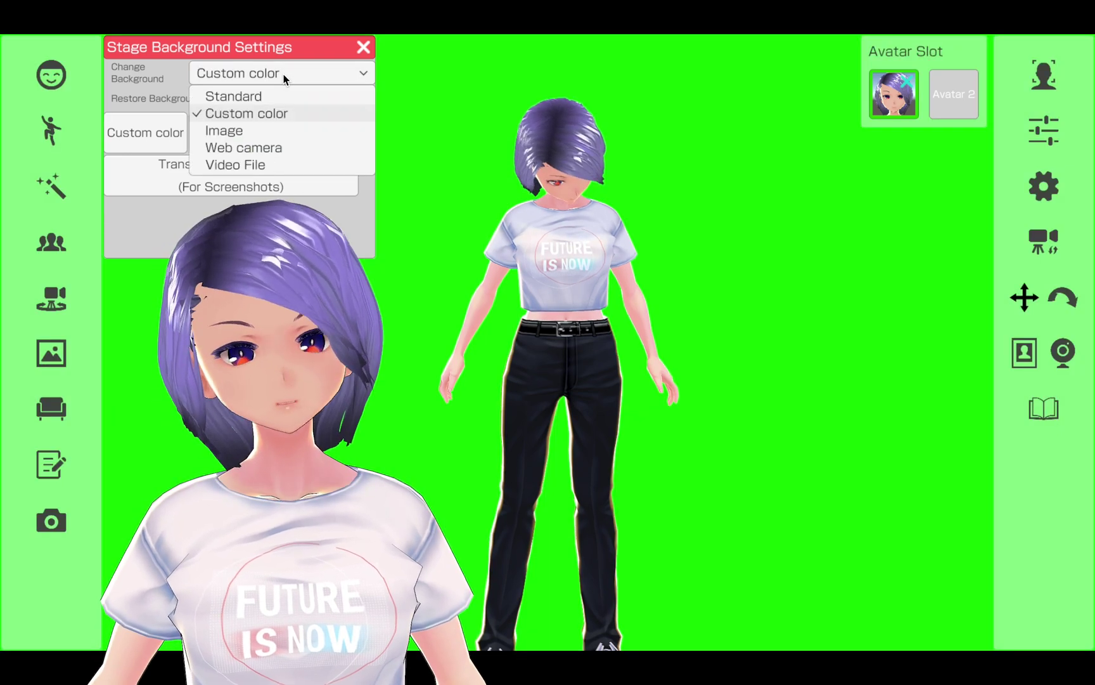
Step: Add ZOOMimgae.png from the FA channel folder and apply it as the stage background image
left_click(249, 130)
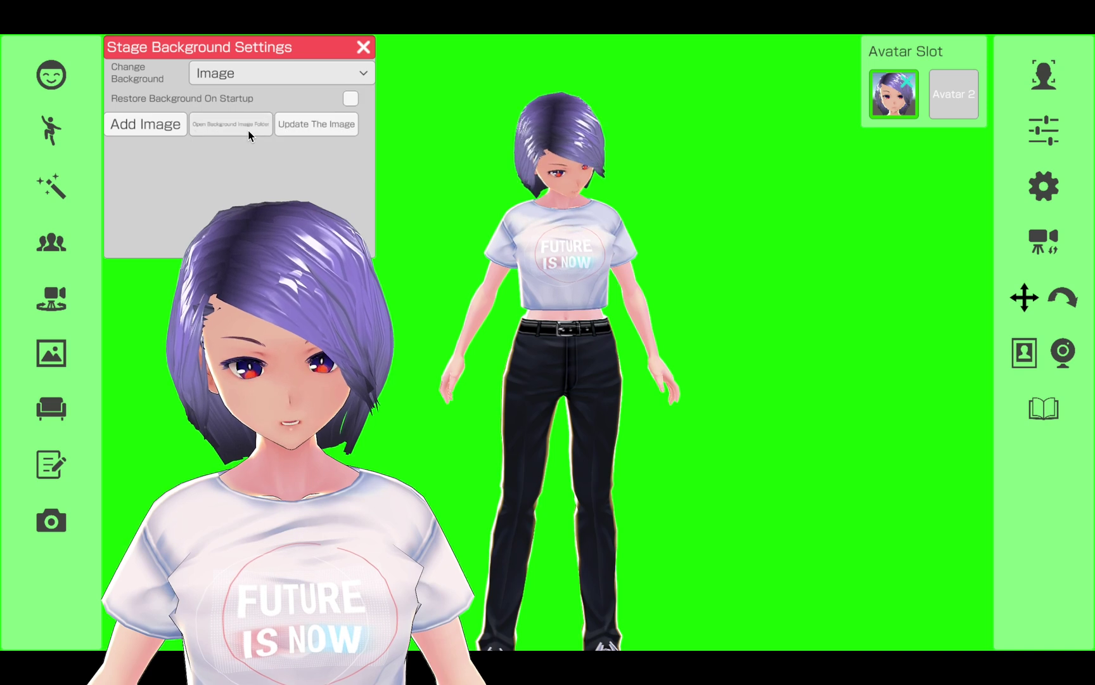
left_click(139, 130)
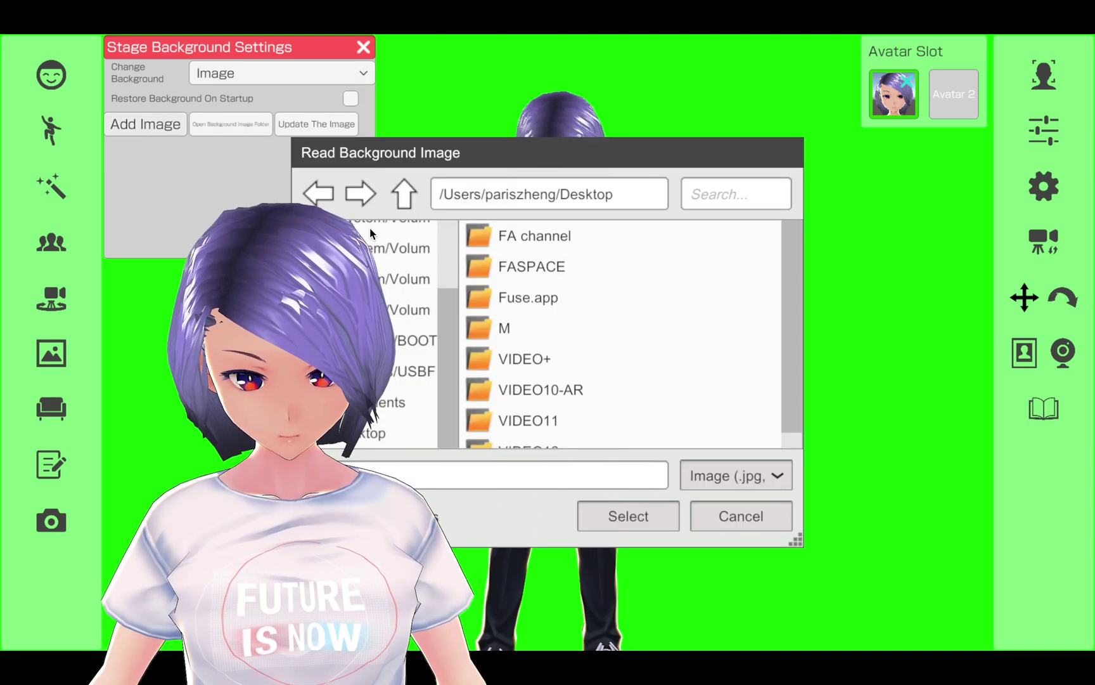
double_click(526, 238)
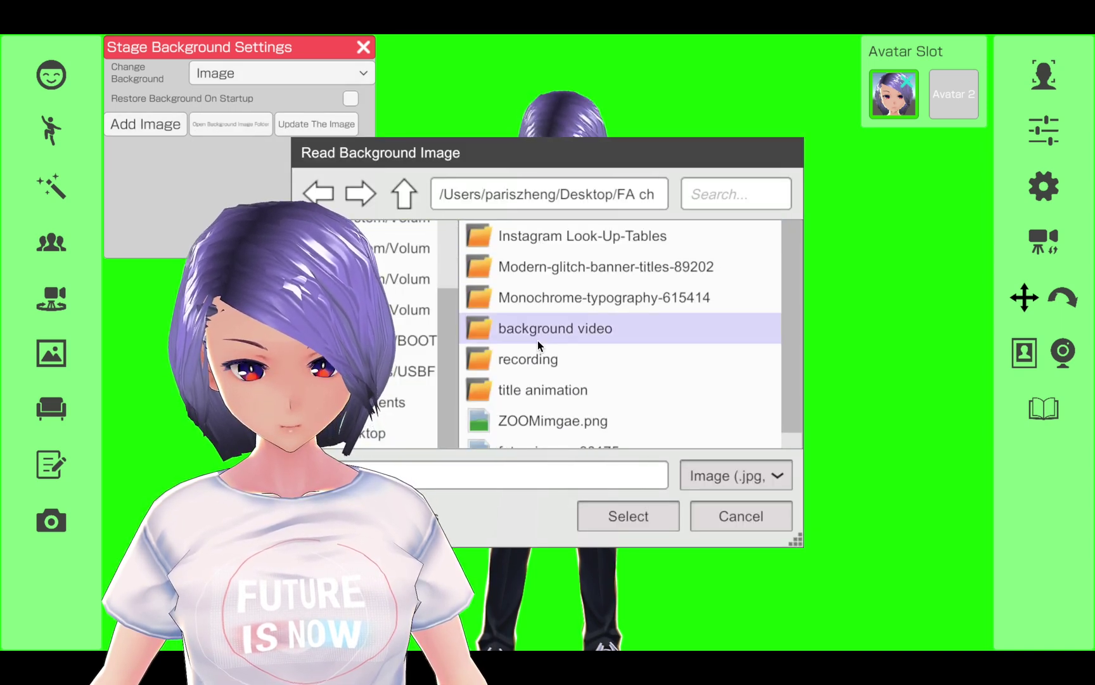
scroll(537, 341, "down", 1)
left_click(528, 404)
left_click(653, 511)
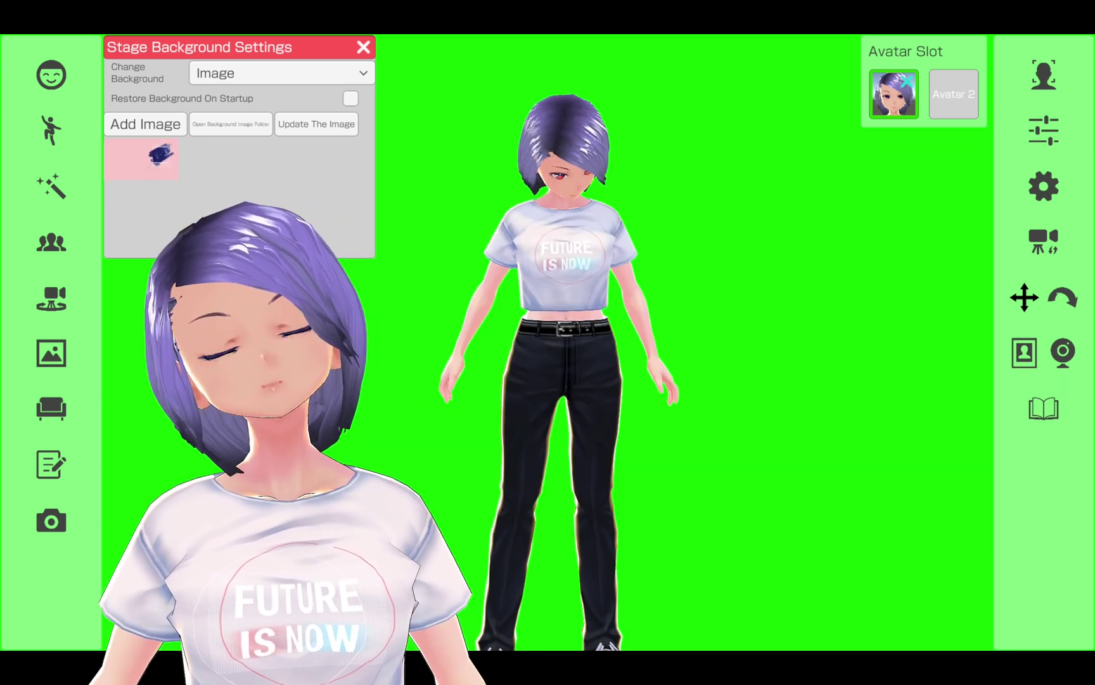
left_click(130, 161)
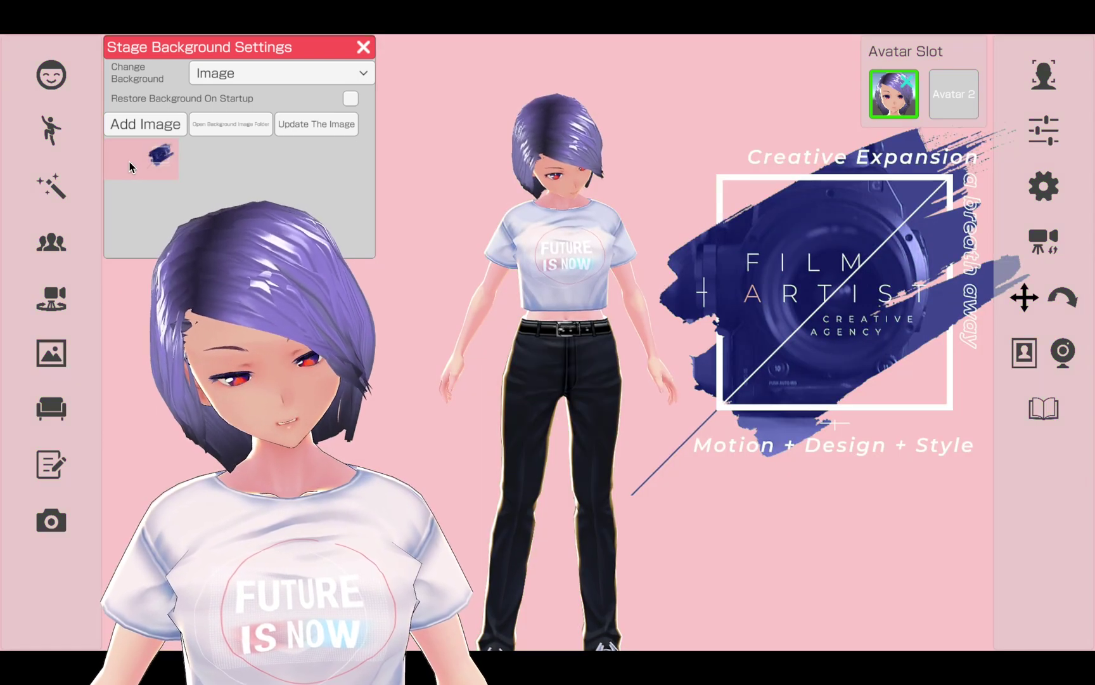
left_click(290, 78)
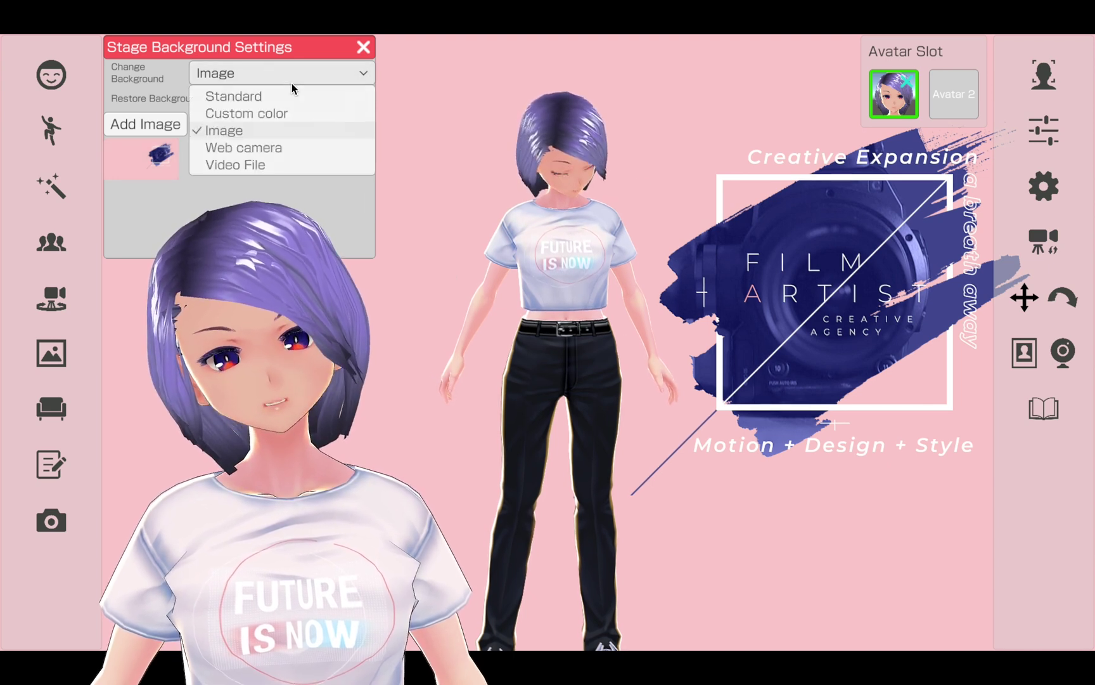
Step: Set the background type to Web camera and move the background settings window down and left
left_click(275, 148)
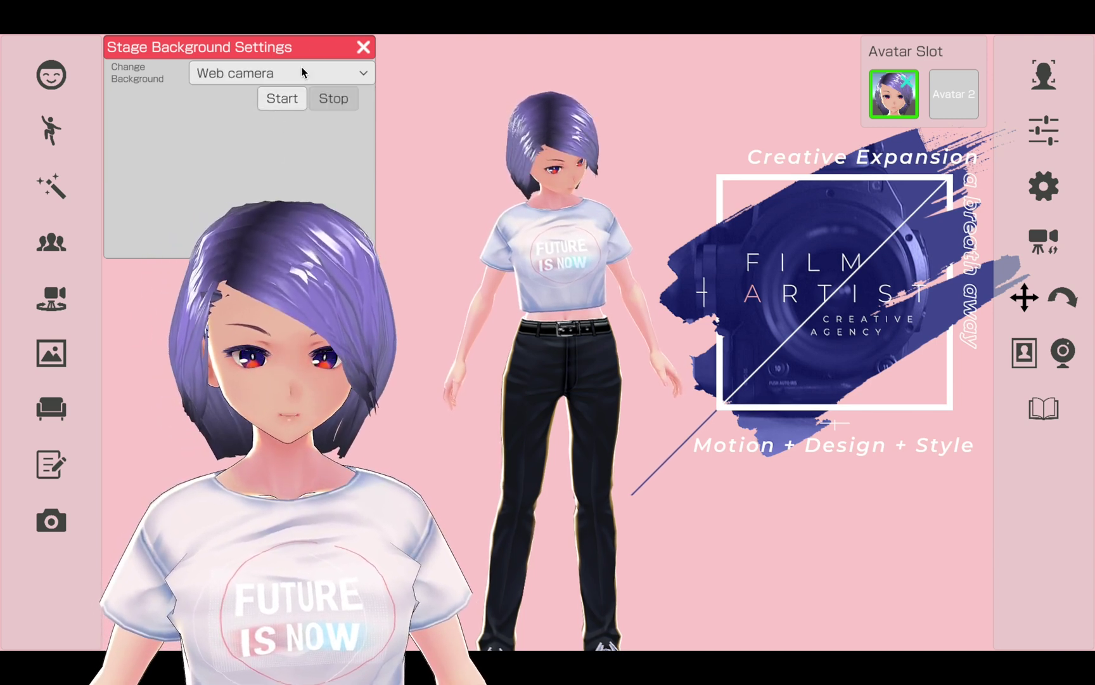
left_click(320, 74)
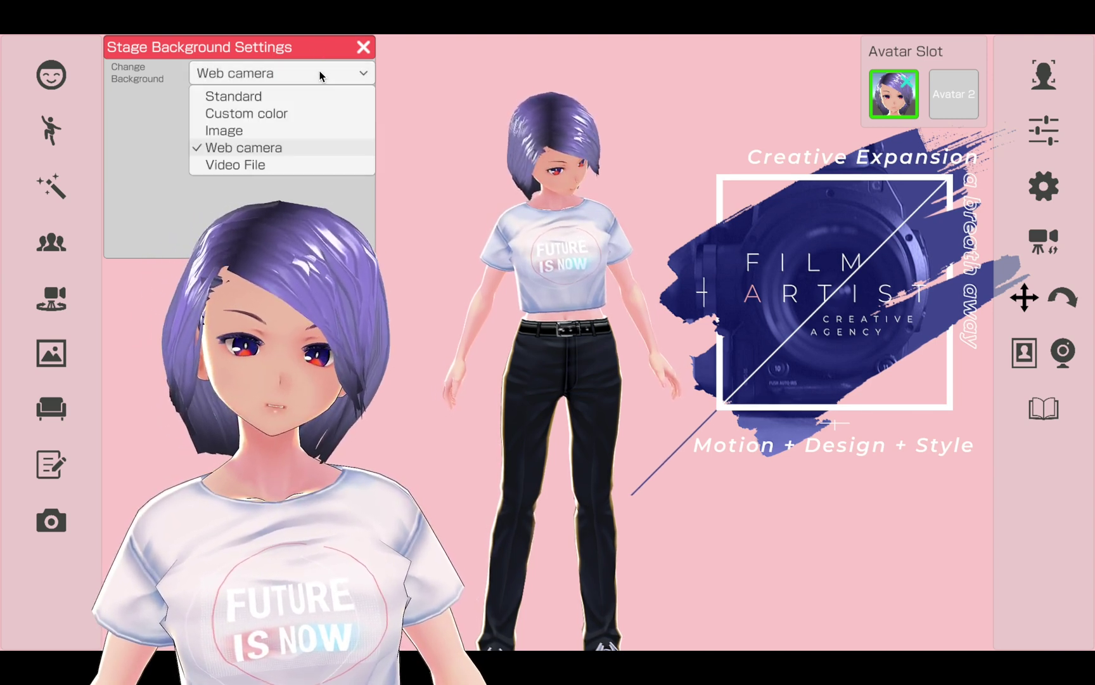
left_click(124, 106)
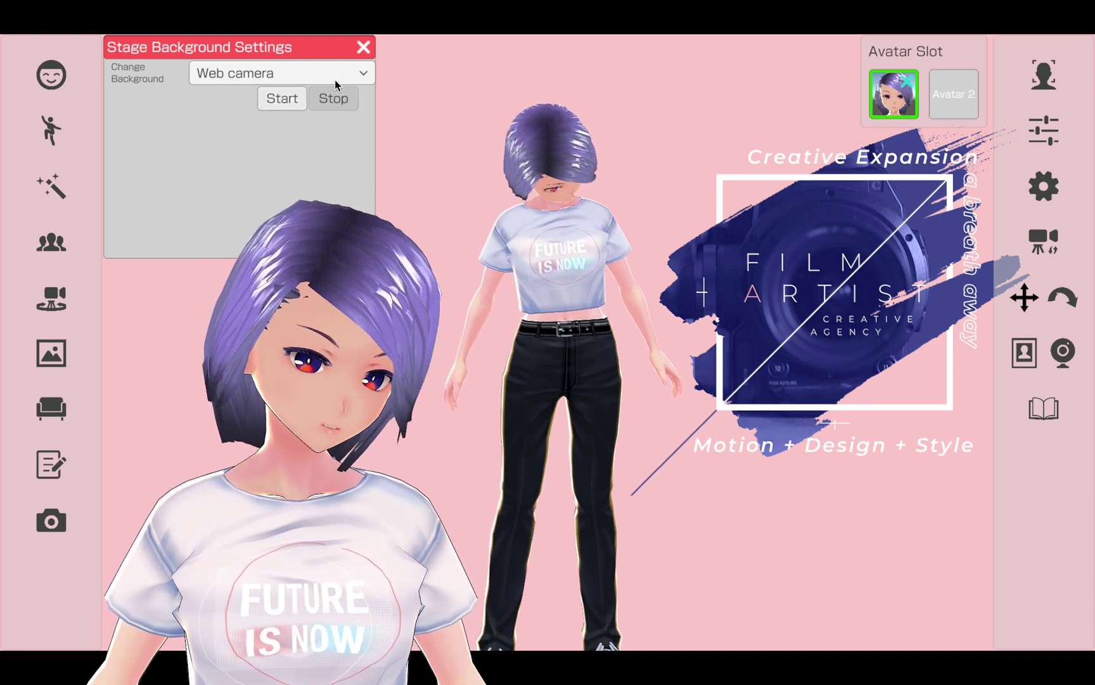
left_click_drag(368, 56, 315, 107)
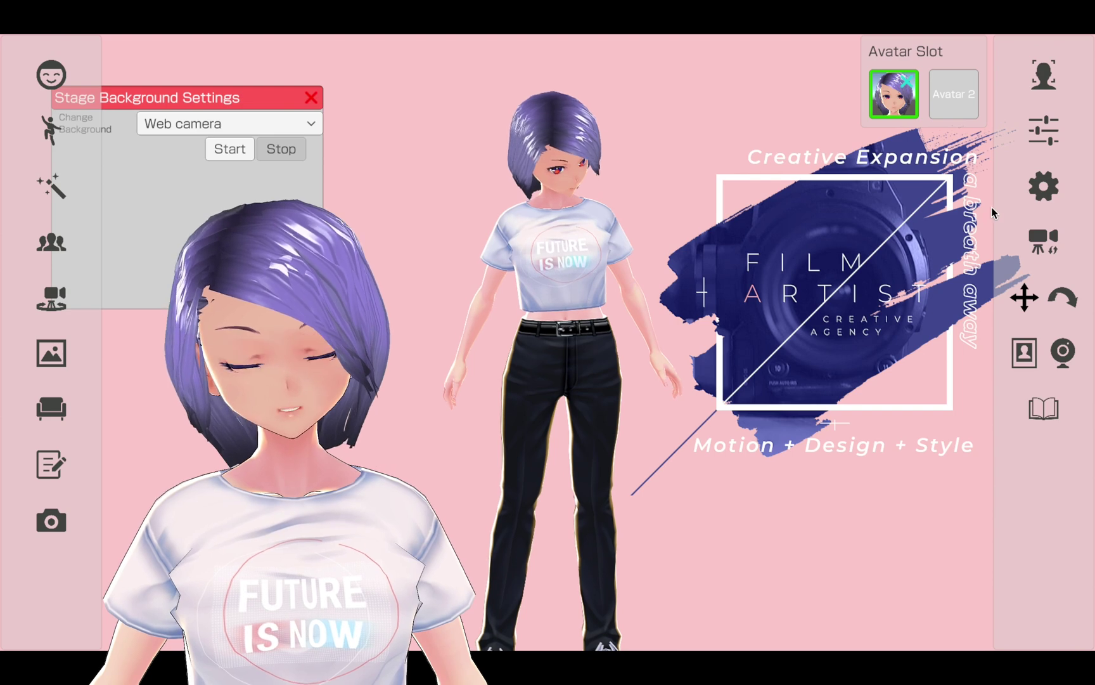
left_click(1046, 189)
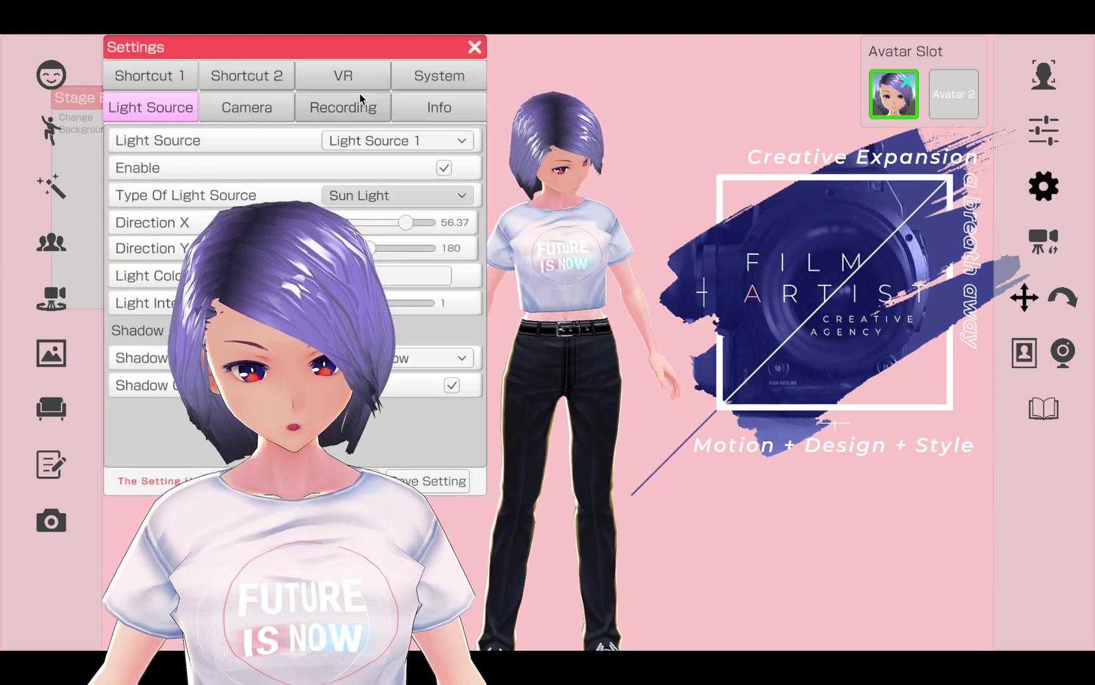
Step: Scroll through the Settings Camera options, then switch to the System page
left_click(258, 113)
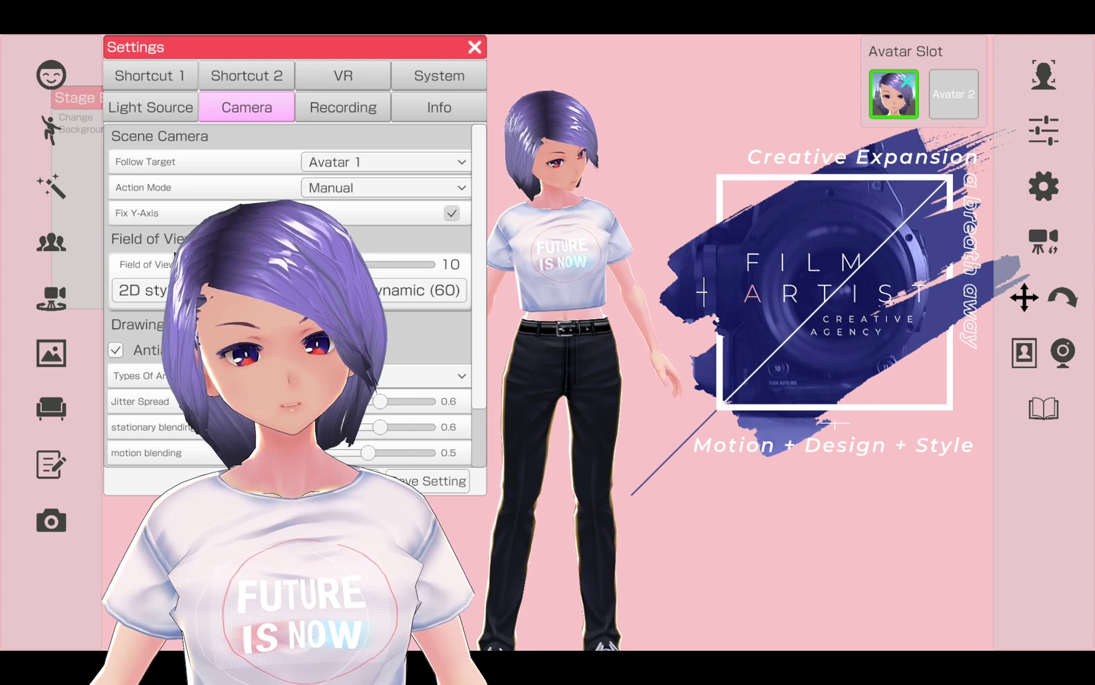
scroll(175, 252, "down", 2)
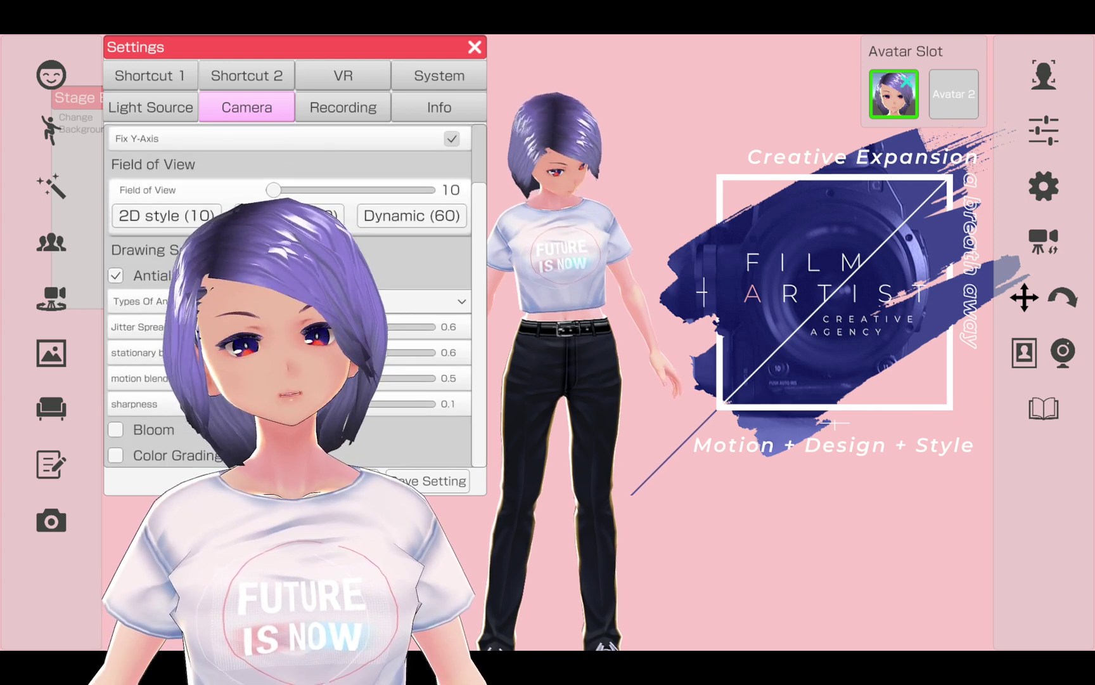
scroll(303, 154, "up", 2)
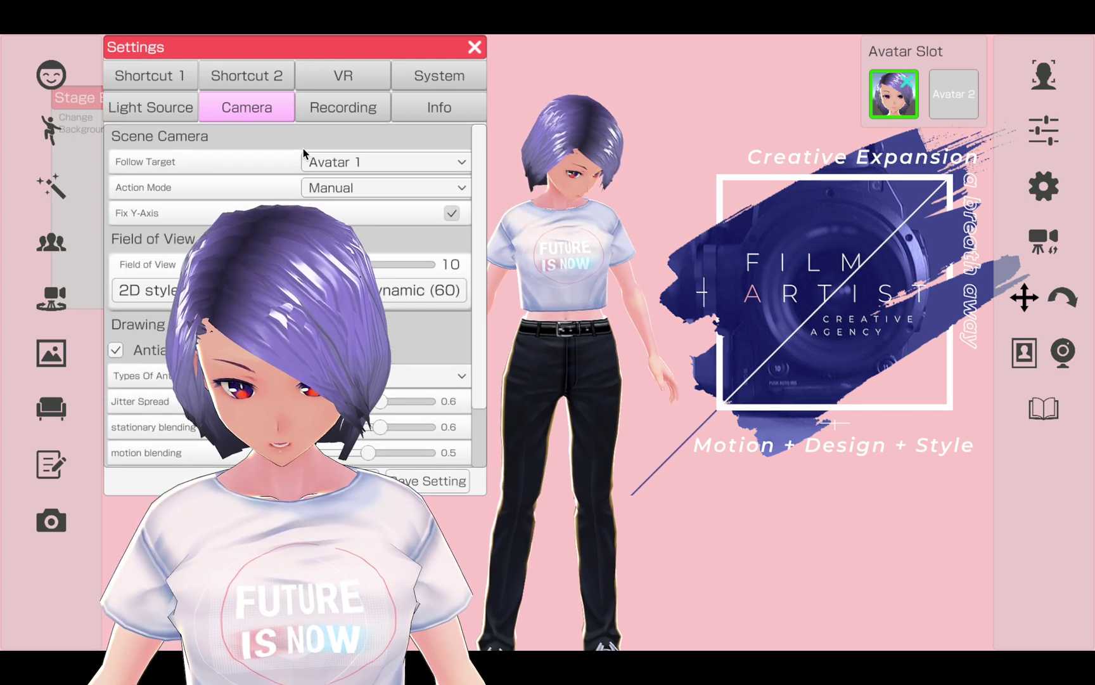
left_click(406, 76)
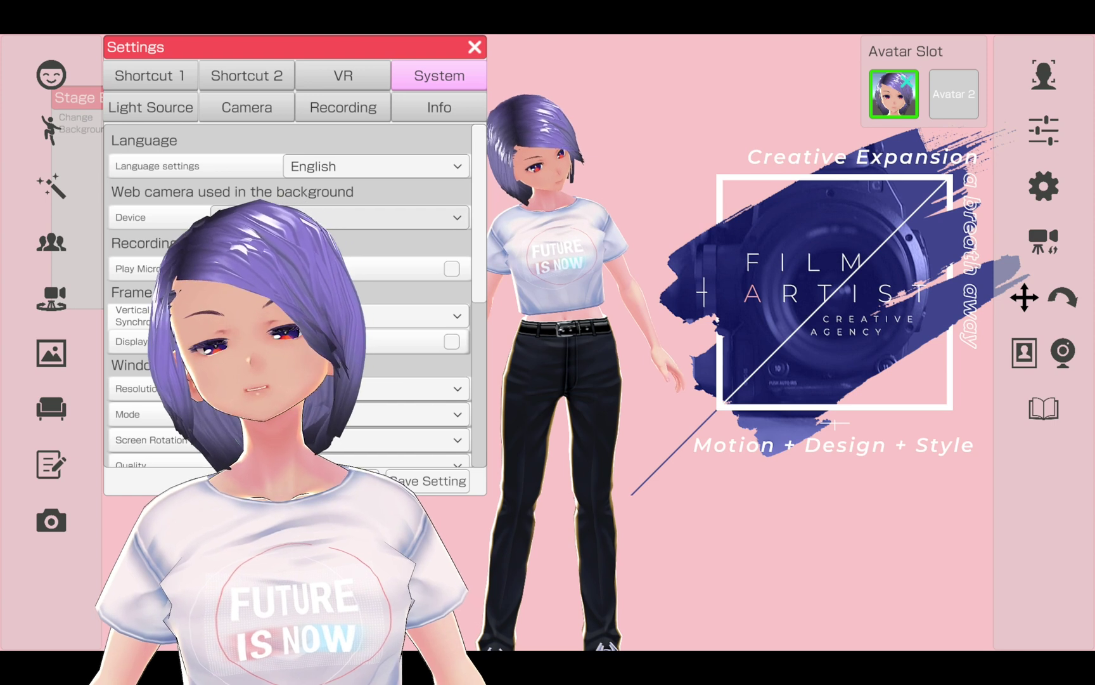
Step: Open the Device list for the background web camera to see the built-in camera
left_click(380, 217)
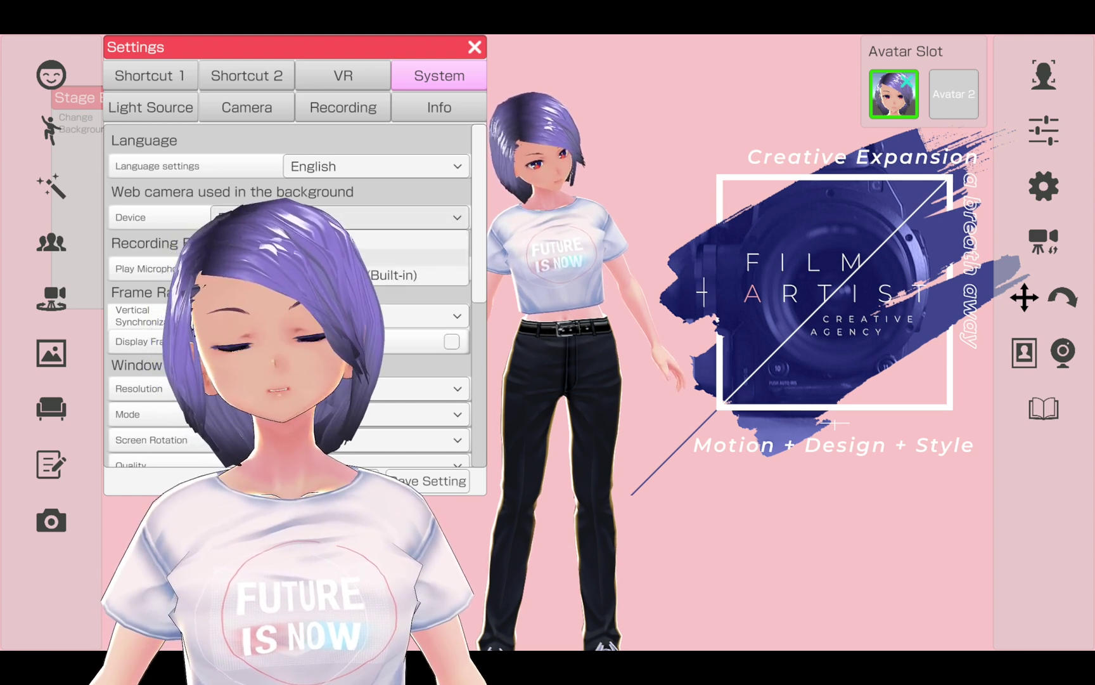